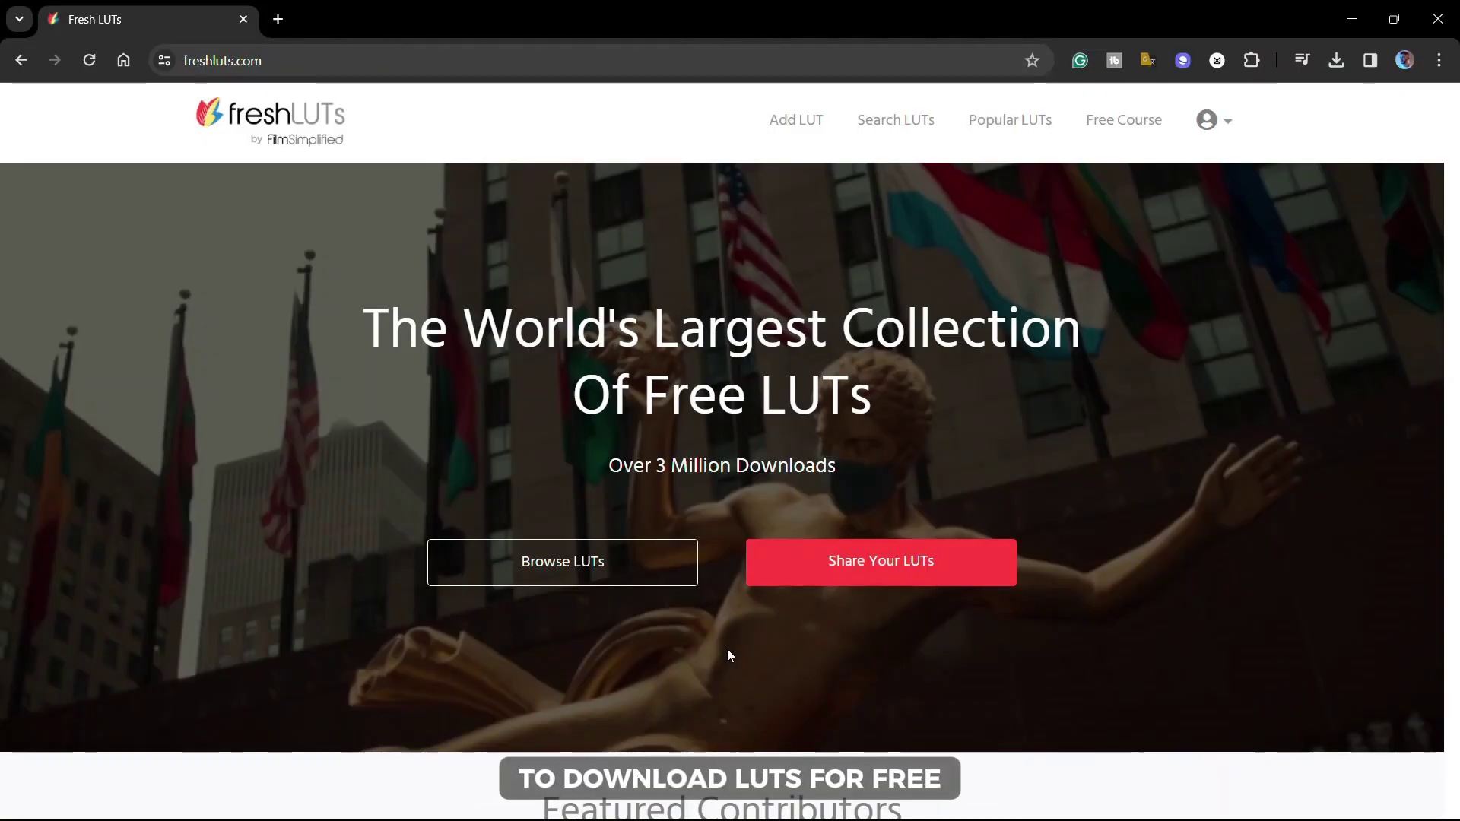
# Search Fresh LUTs for Retro-style LUTs.
pyautogui.click(888, 126)
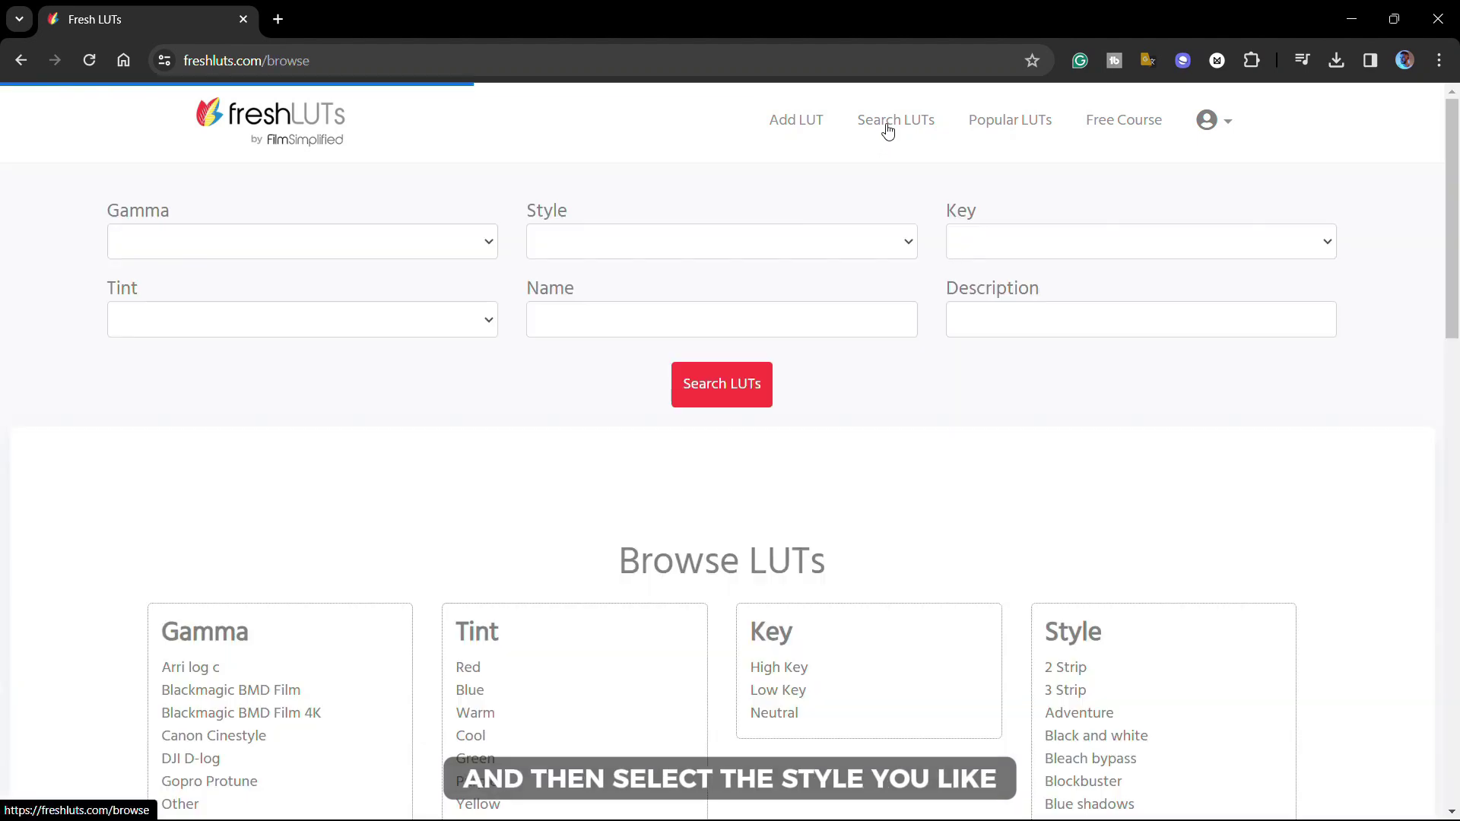
pyautogui.click(839, 237)
pyautogui.scroll(-3, 660, 518)
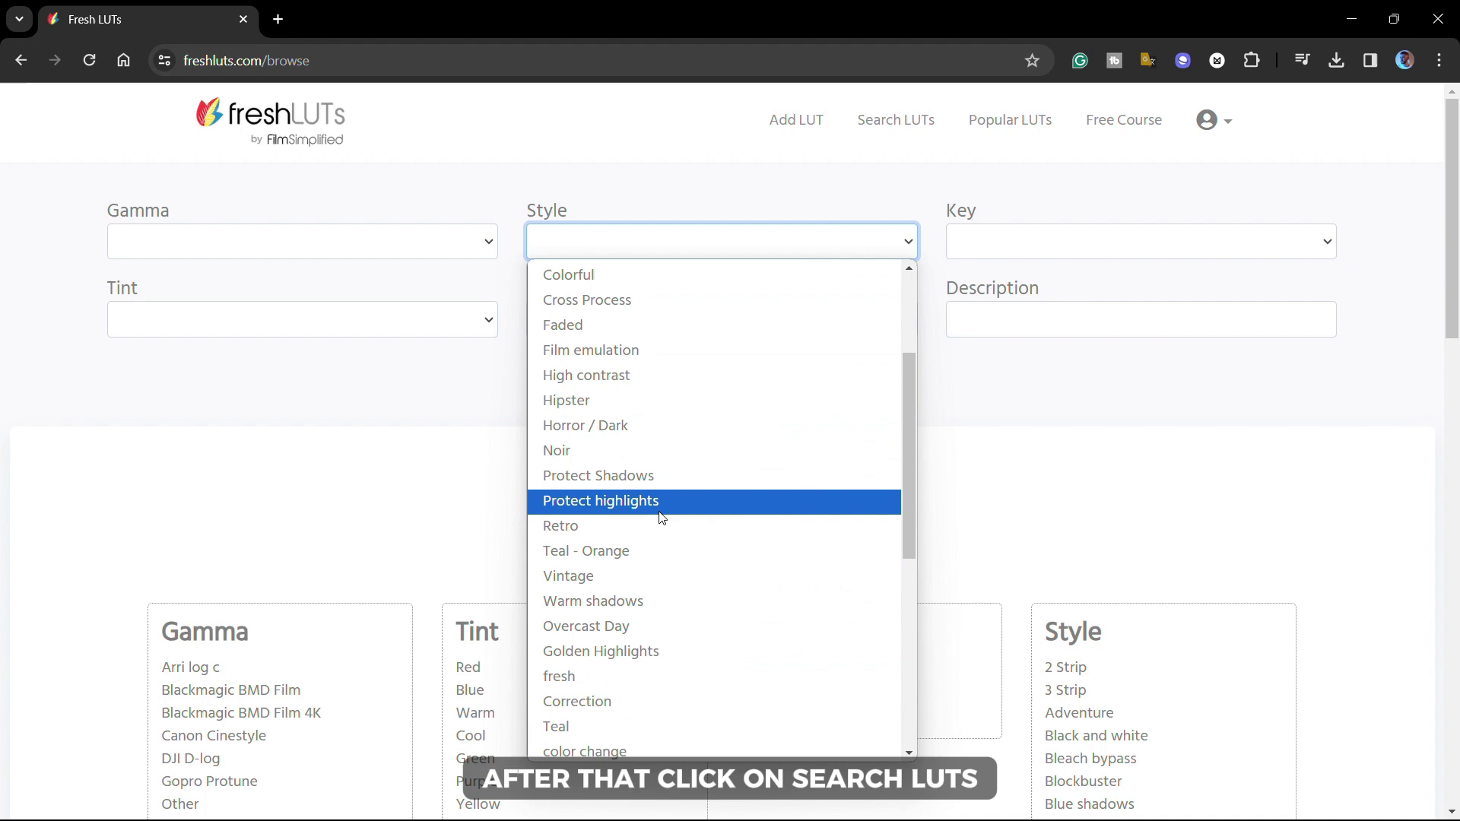
pyautogui.click(657, 521)
pyautogui.click(712, 396)
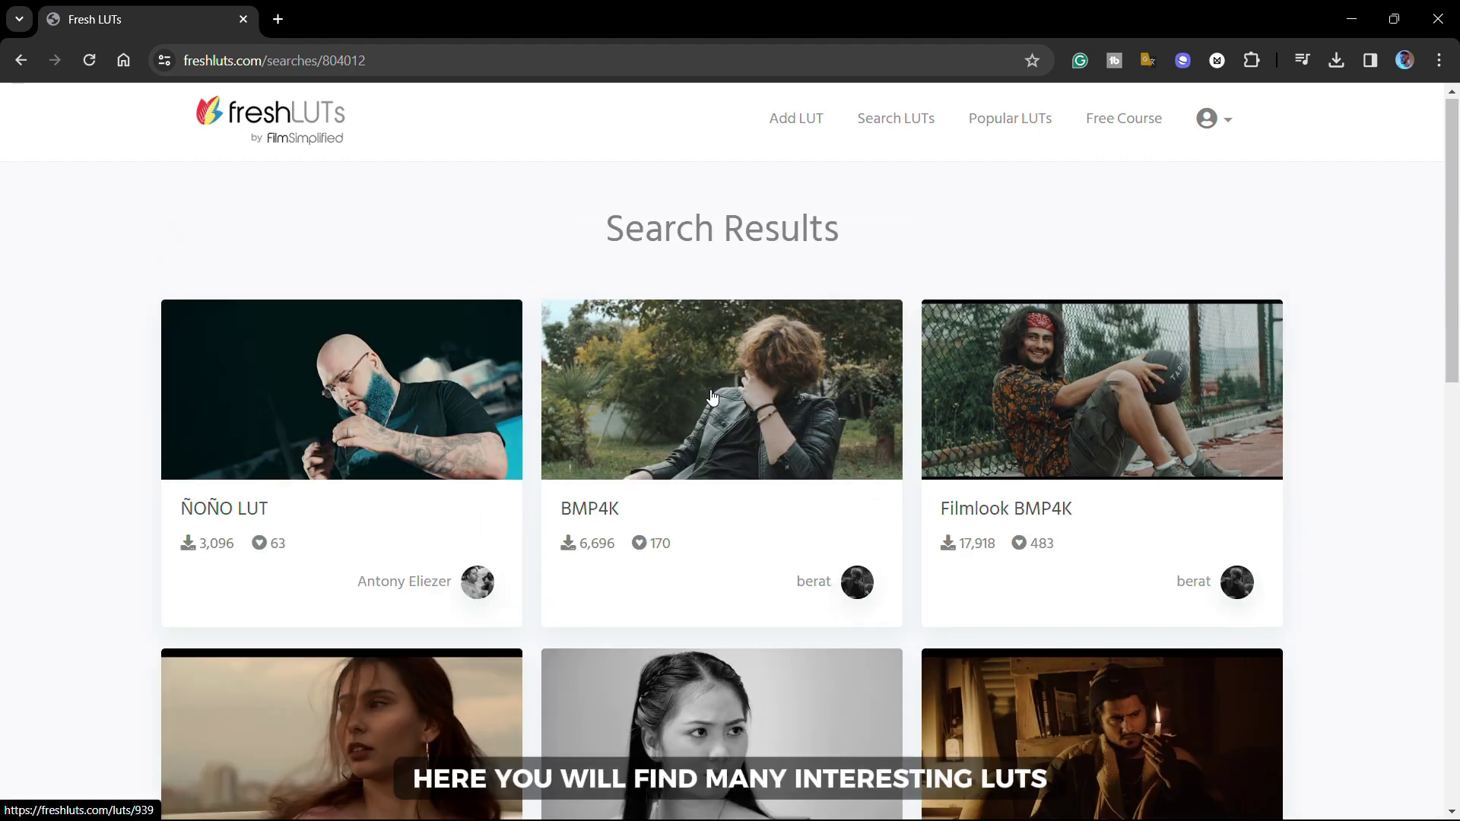
# Compare the BMP4K look with the before/after slider and download the BMP4K LUT.
pyautogui.scroll(-7, 712, 396)
pyautogui.scroll(7, 712, 397)
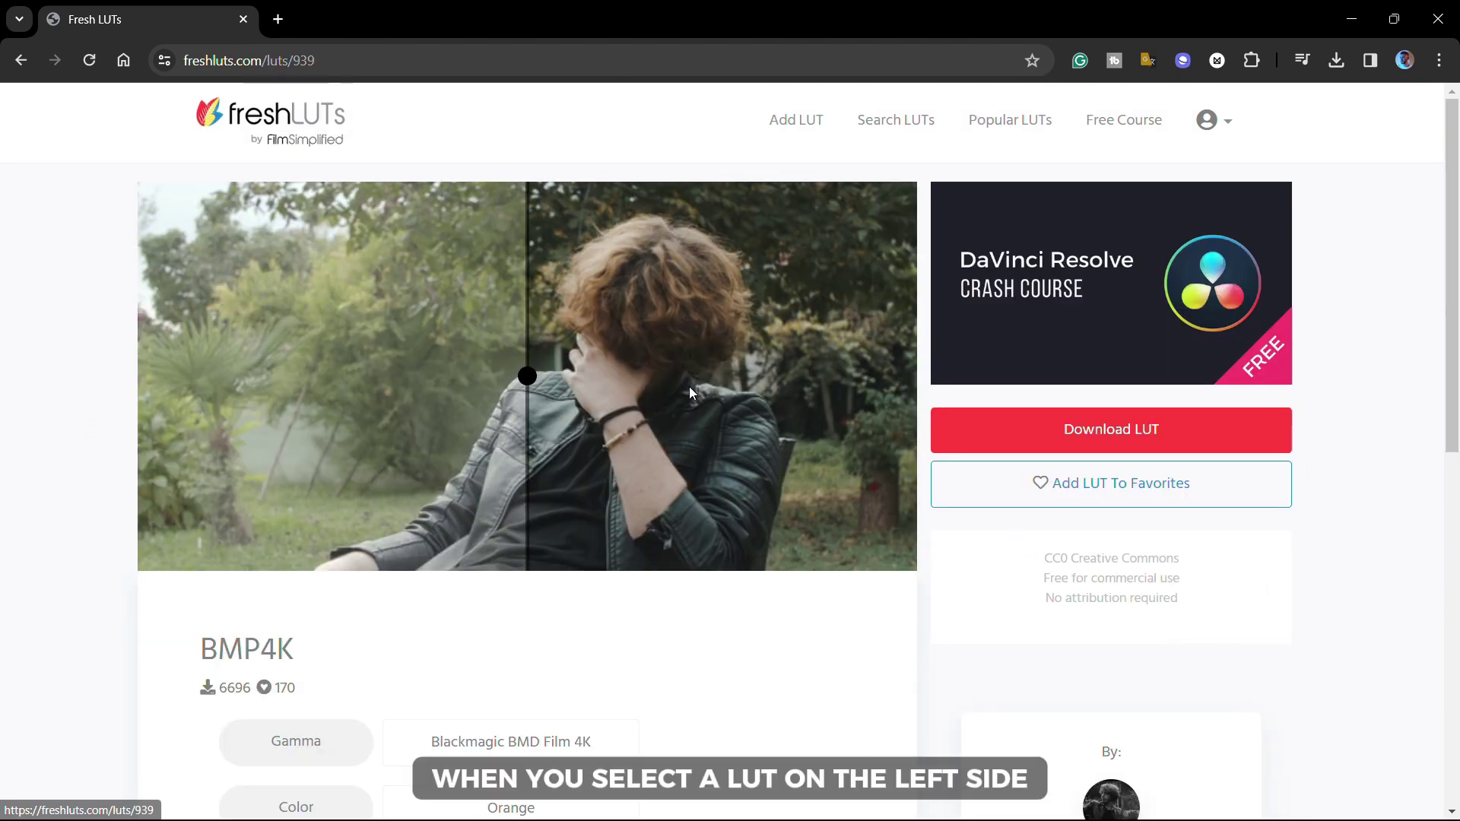
pyautogui.moveTo(532, 380); pyautogui.dragTo(736, 374)
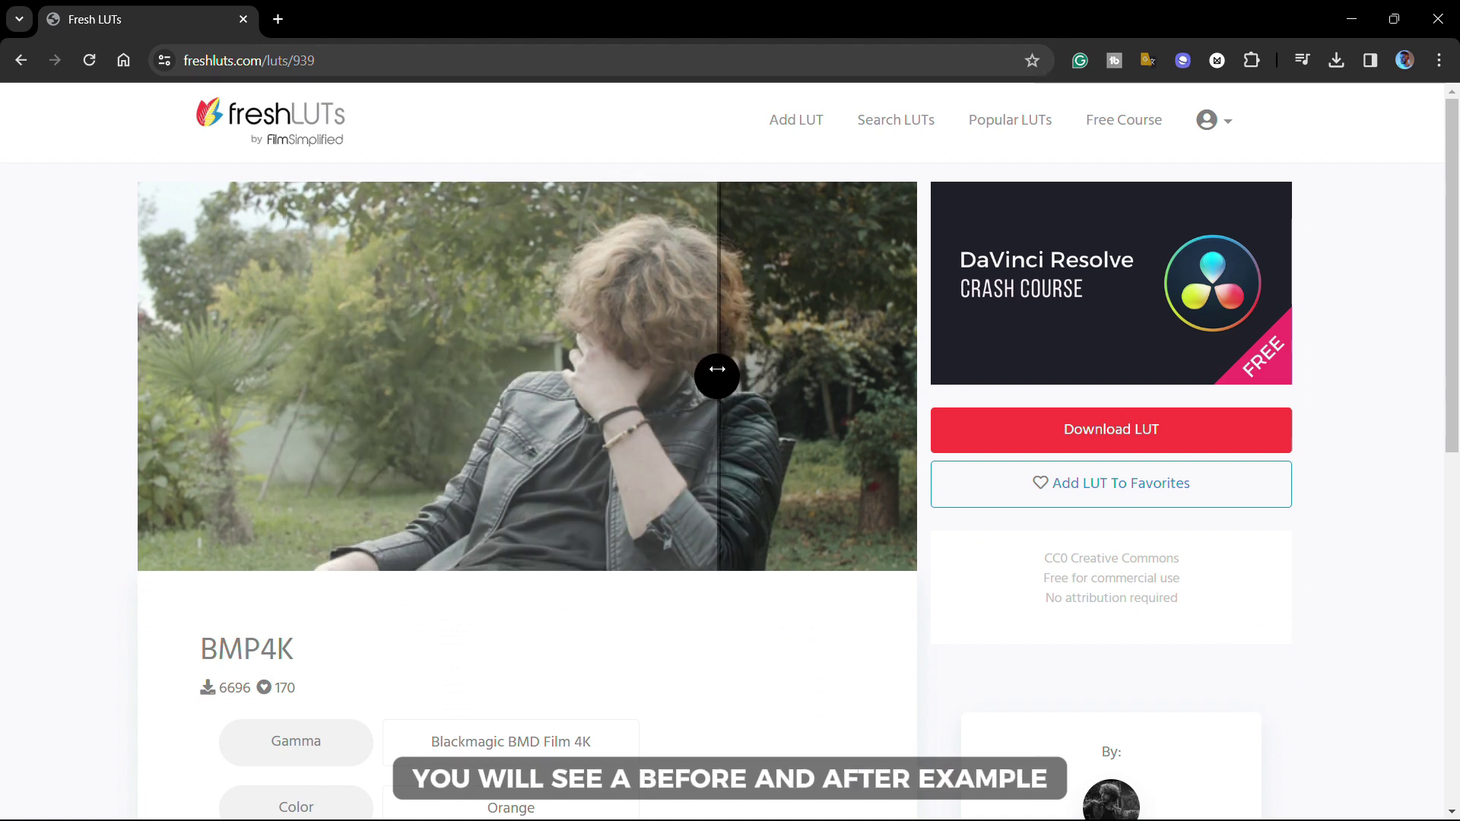
pyautogui.click(958, 444)
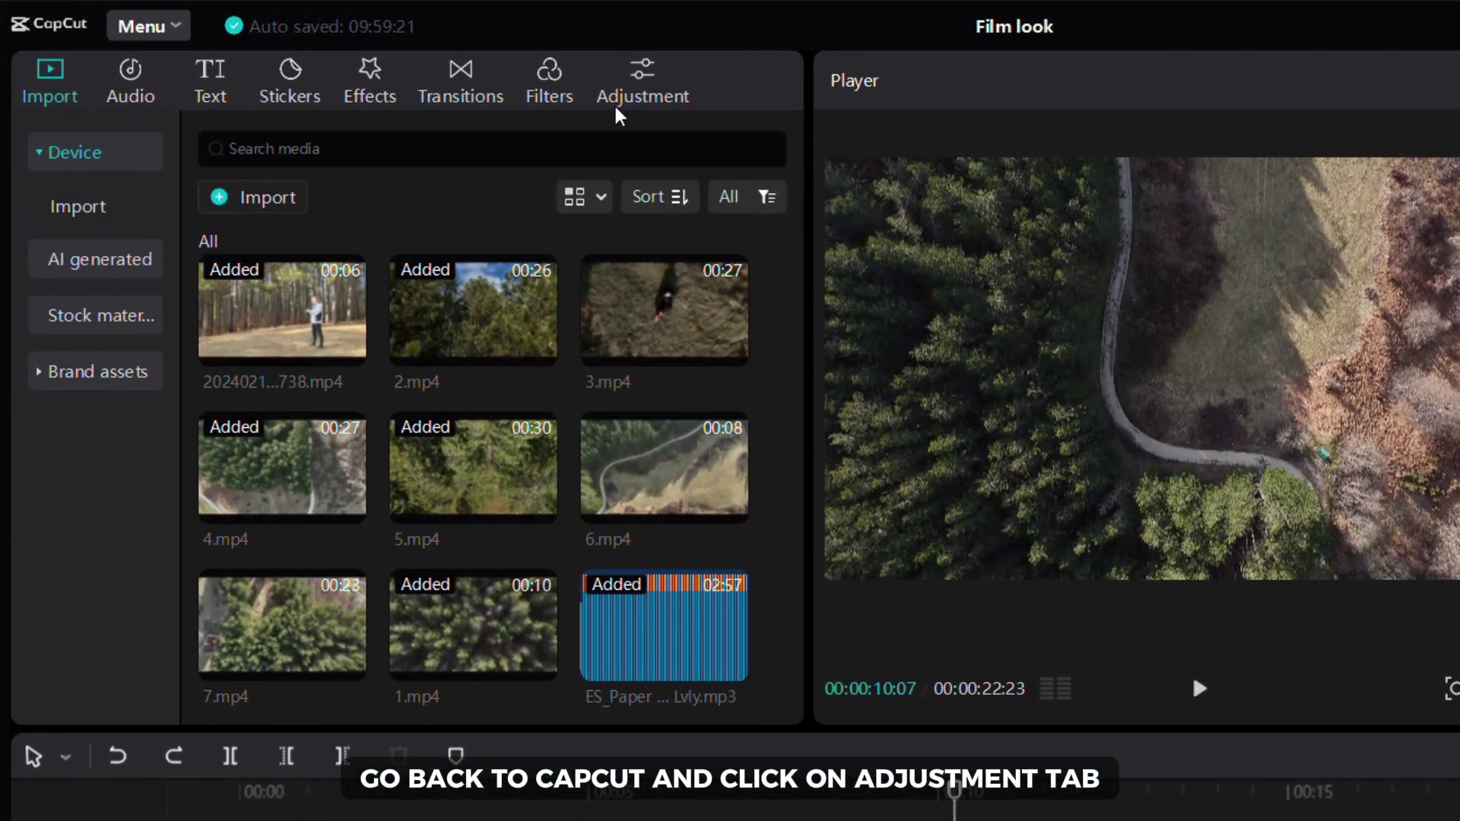
# Import the downloaded orange_1 .cube file into CapCut's Adjustment LUT collection.
pyautogui.click(420, 67)
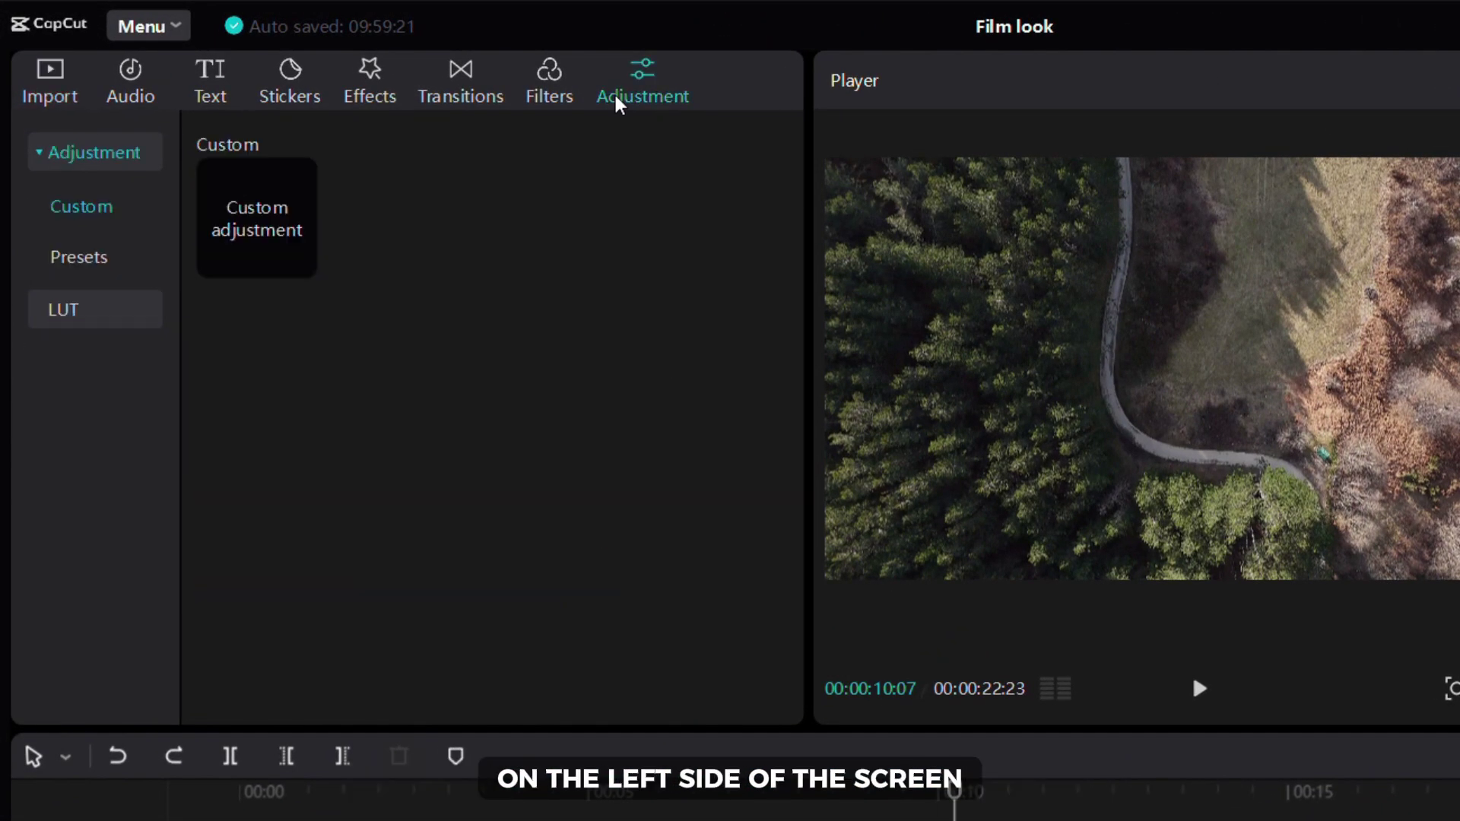
pyautogui.click(127, 300)
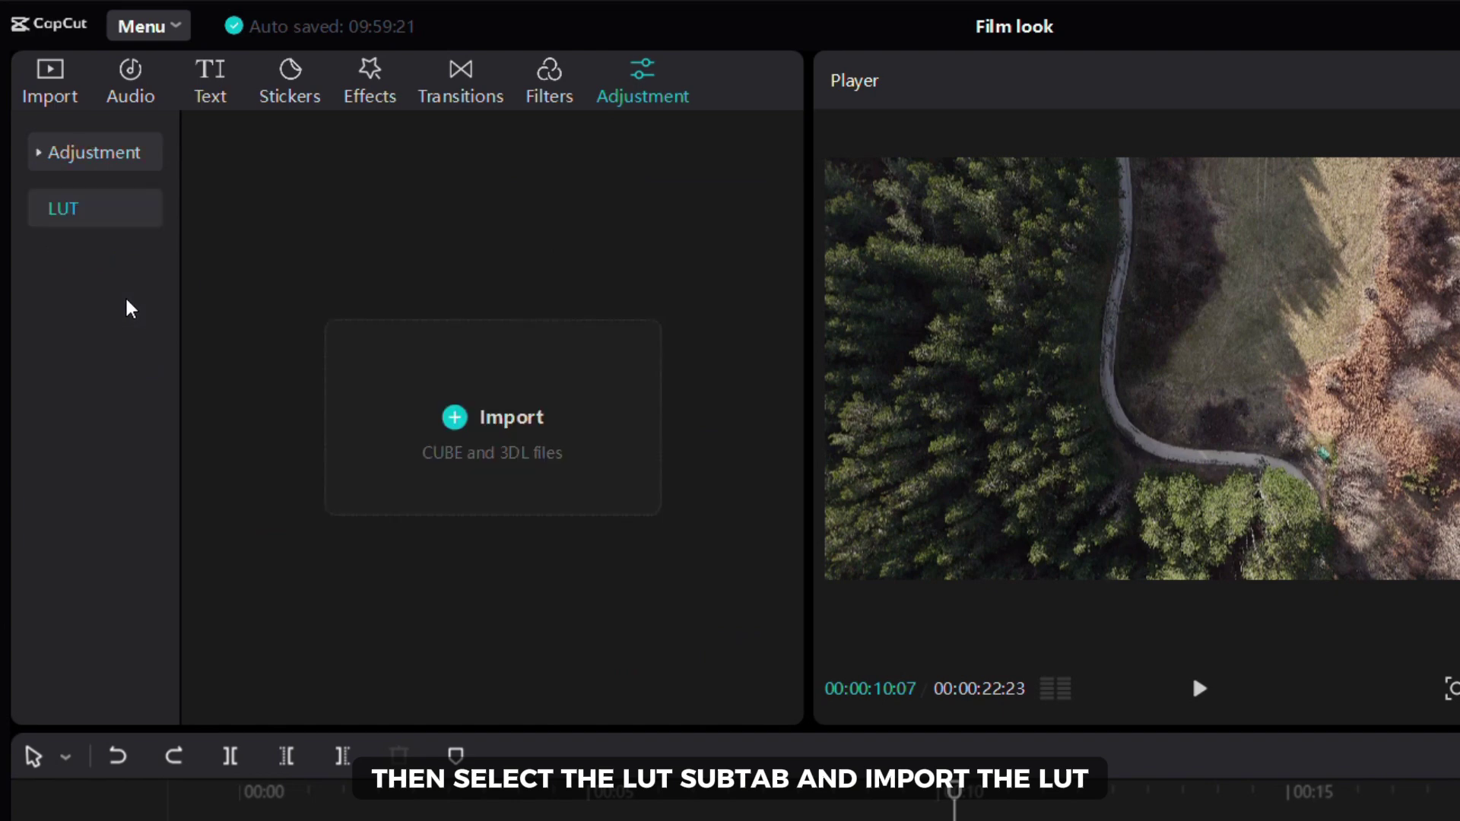
pyautogui.click(405, 395)
pyautogui.doubleClick(371, 312)
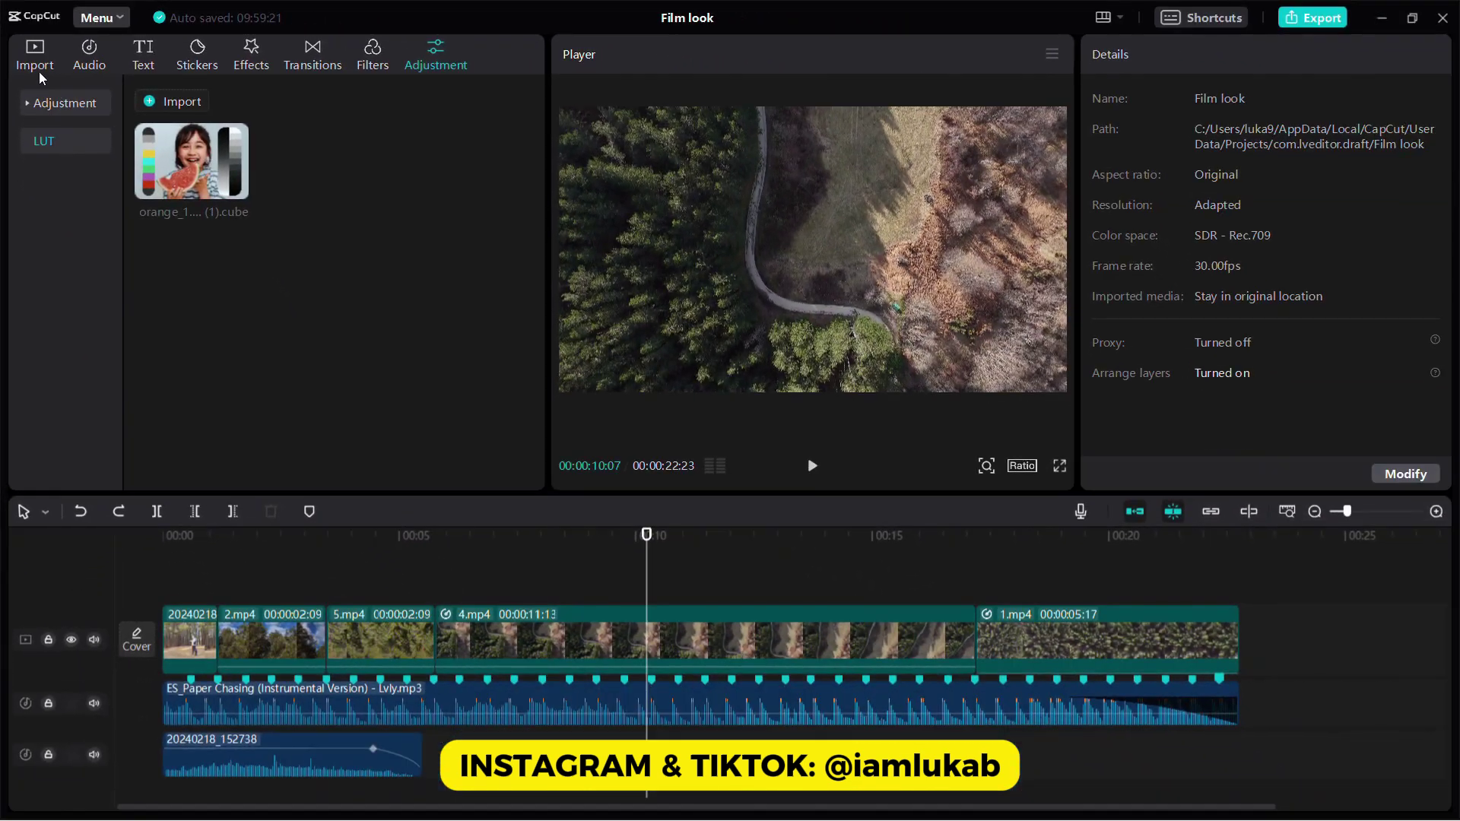
# Apply the orange_1 LUT to the first clip, 20240218, at 55 intensity.
pyautogui.click(48, 80)
pyautogui.moveTo(750, 760); pyautogui.dragTo(191, 820)
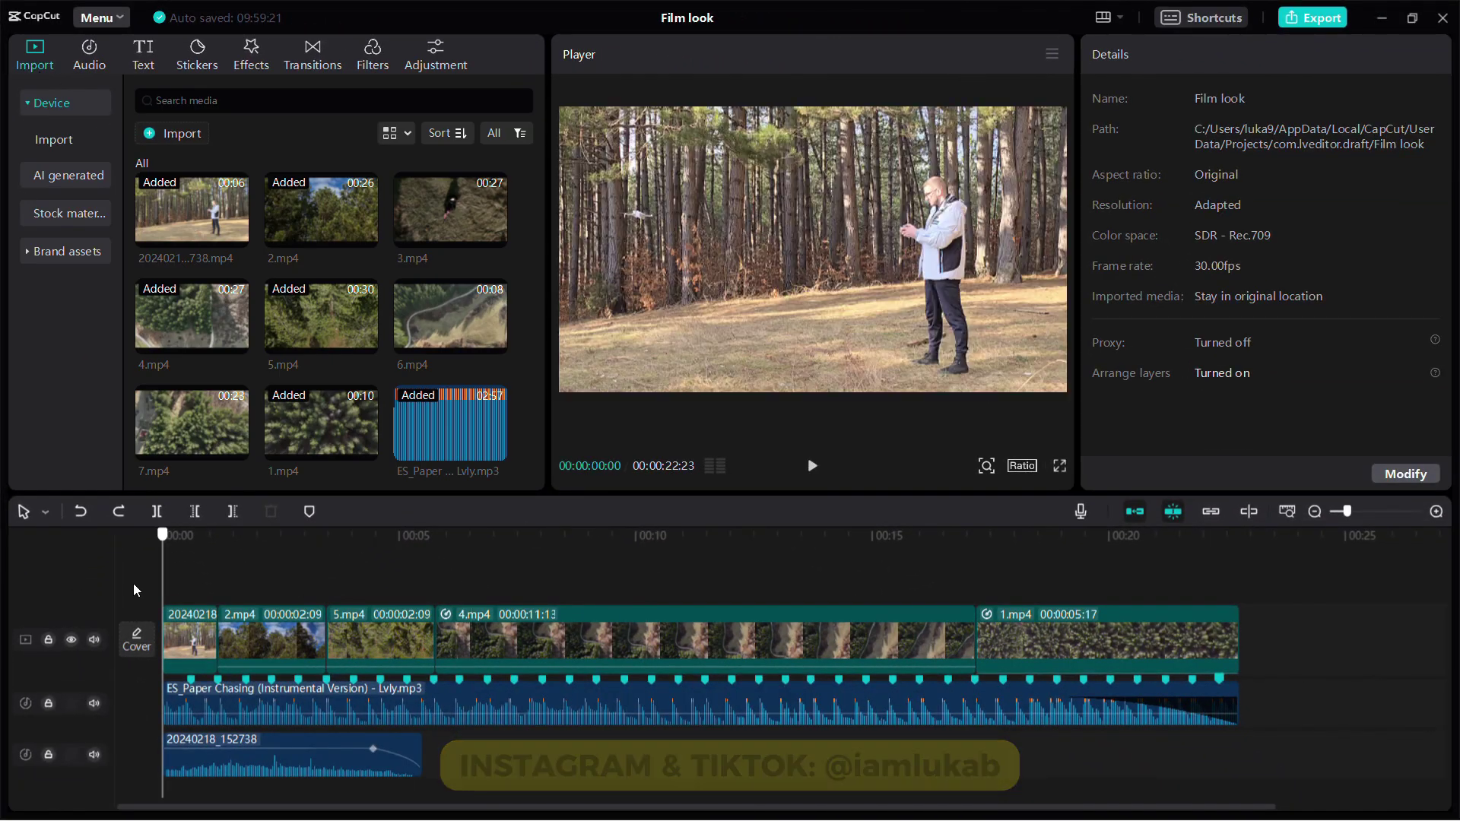
pyautogui.click(185, 630)
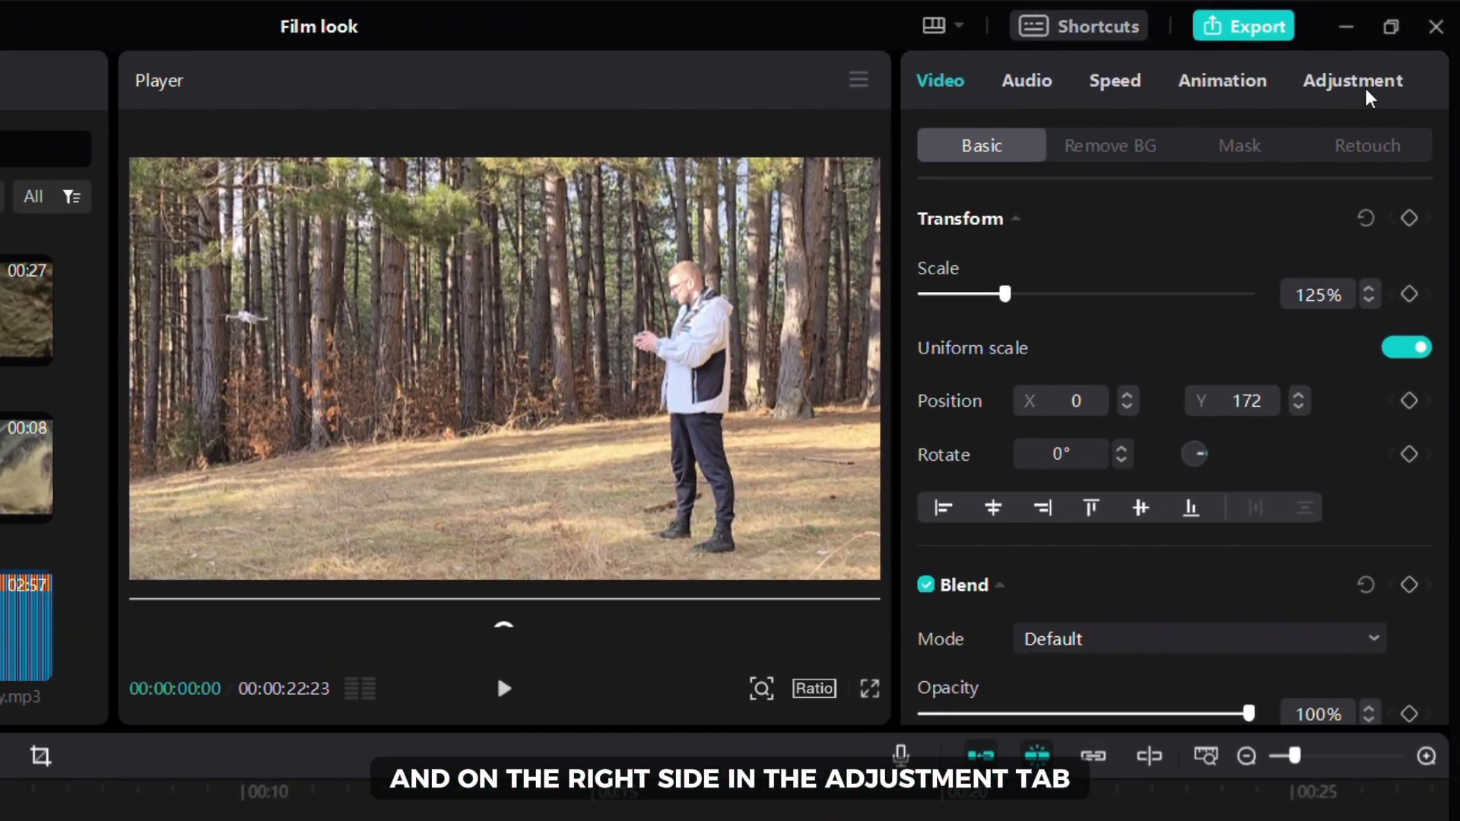
pyautogui.click(1389, 67)
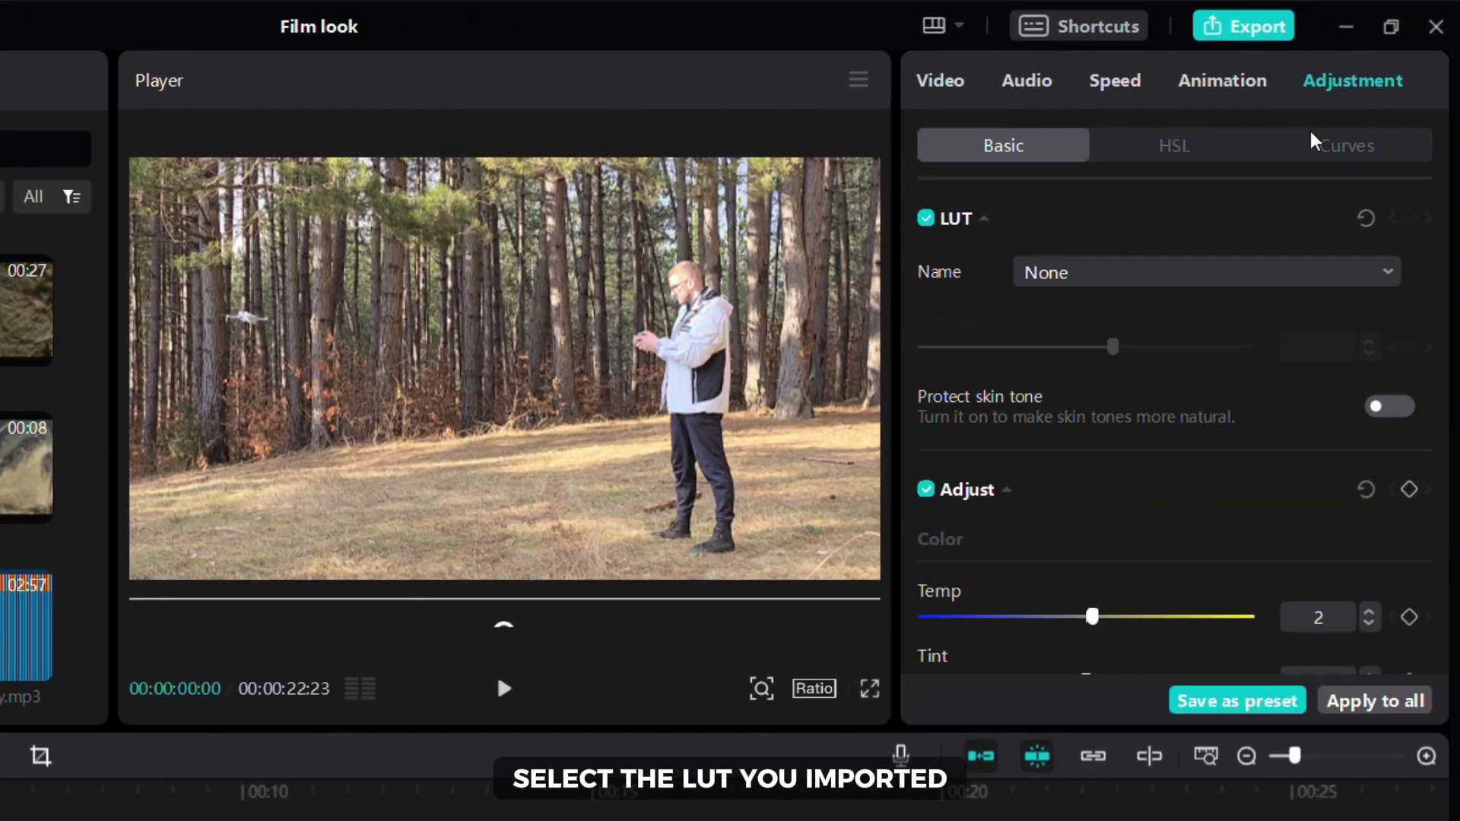
pyautogui.click(1192, 283)
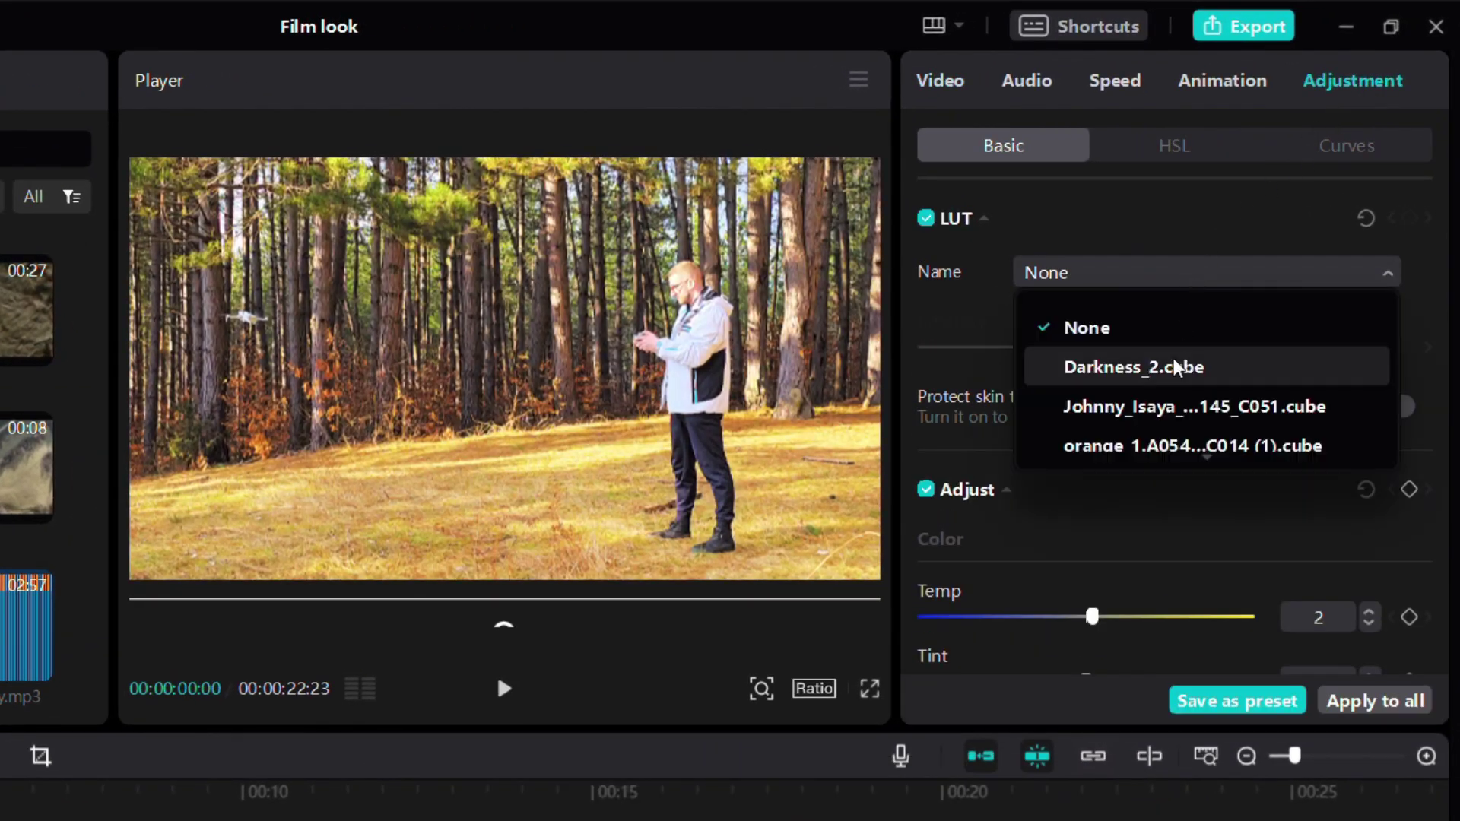
pyautogui.click(1171, 447)
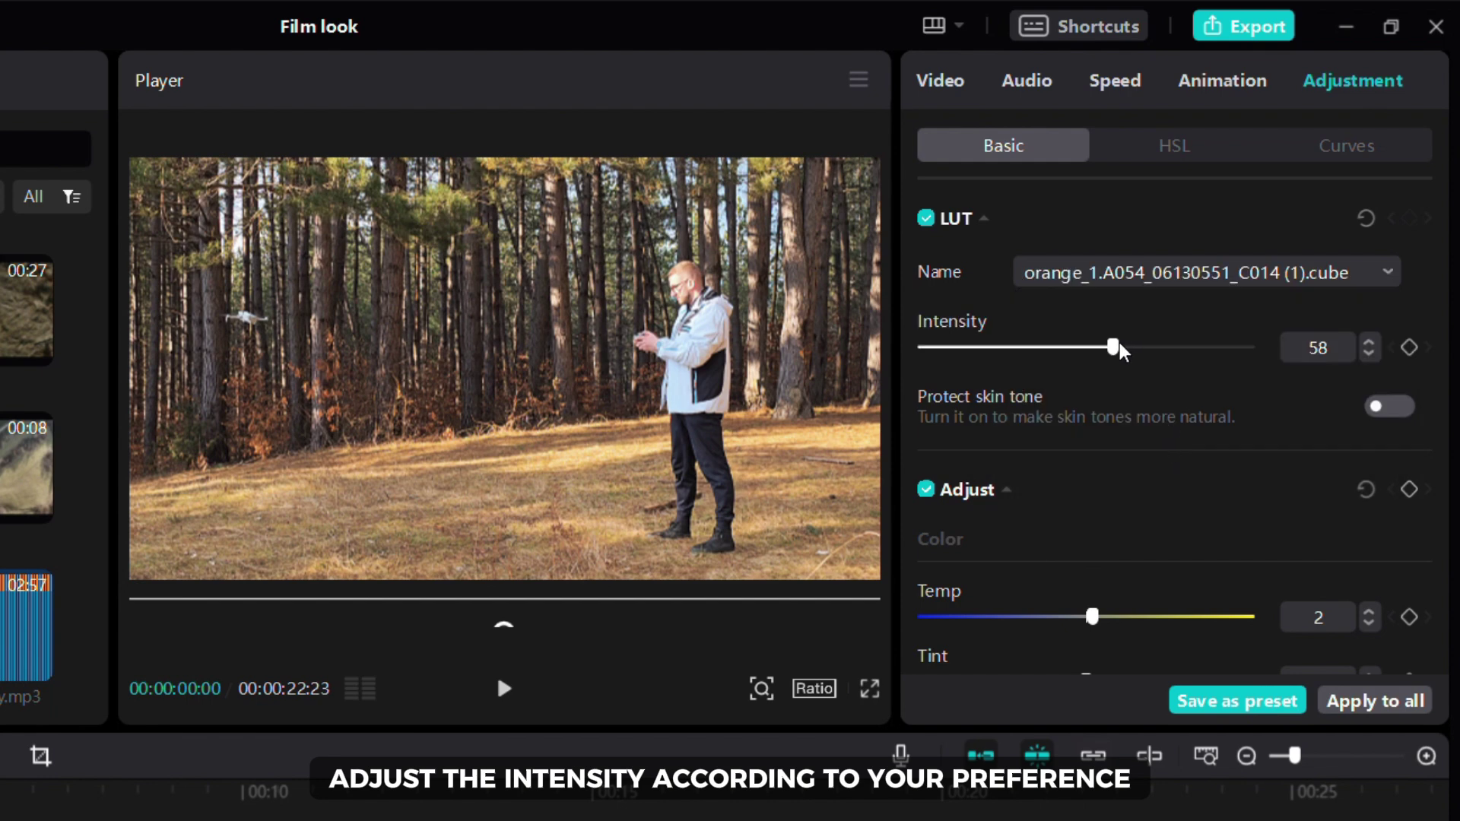
pyautogui.moveTo(1119, 349); pyautogui.dragTo(1085, 380)
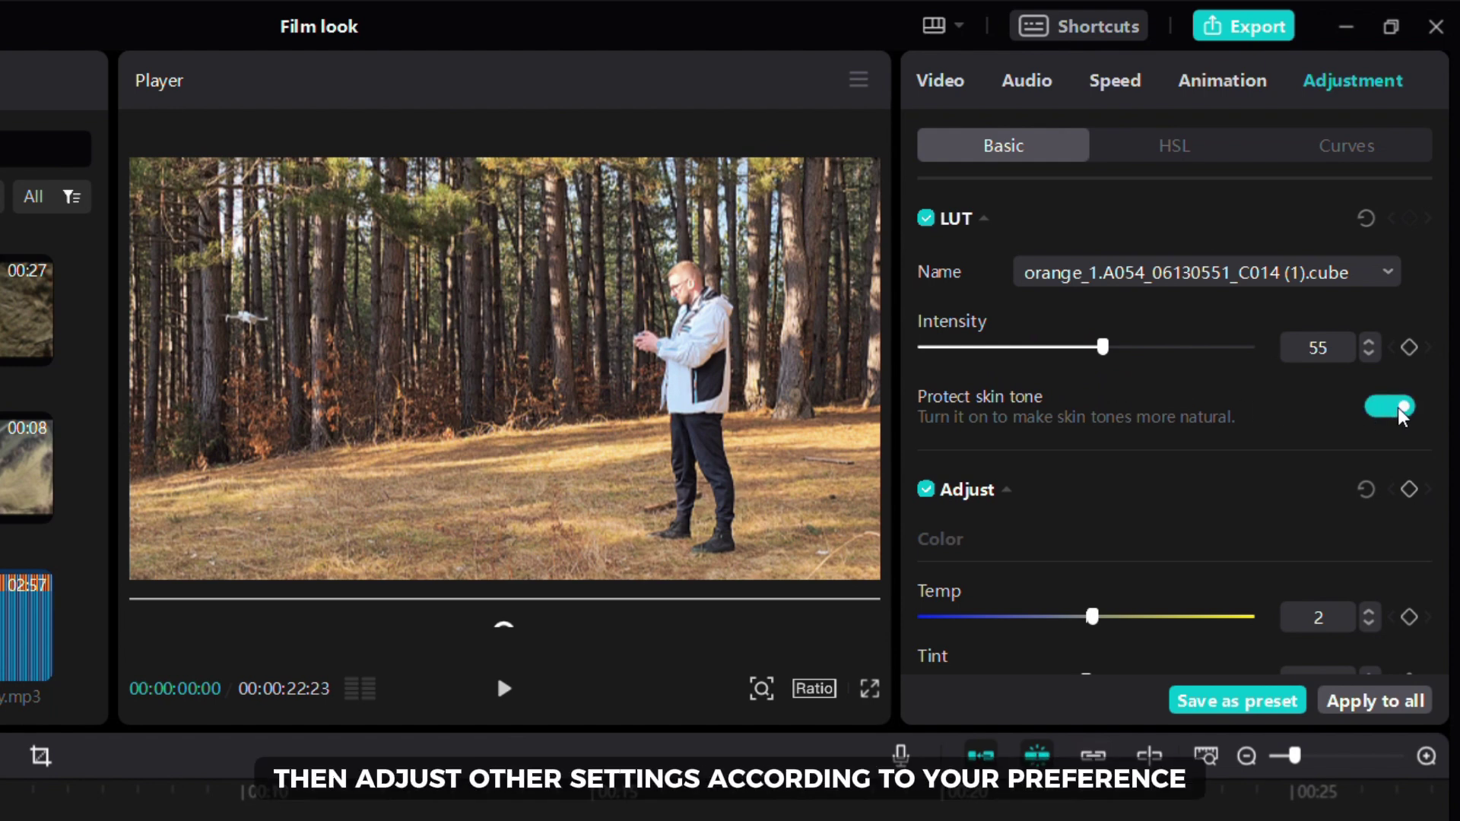
pyautogui.scroll(-10, 1299, 406)
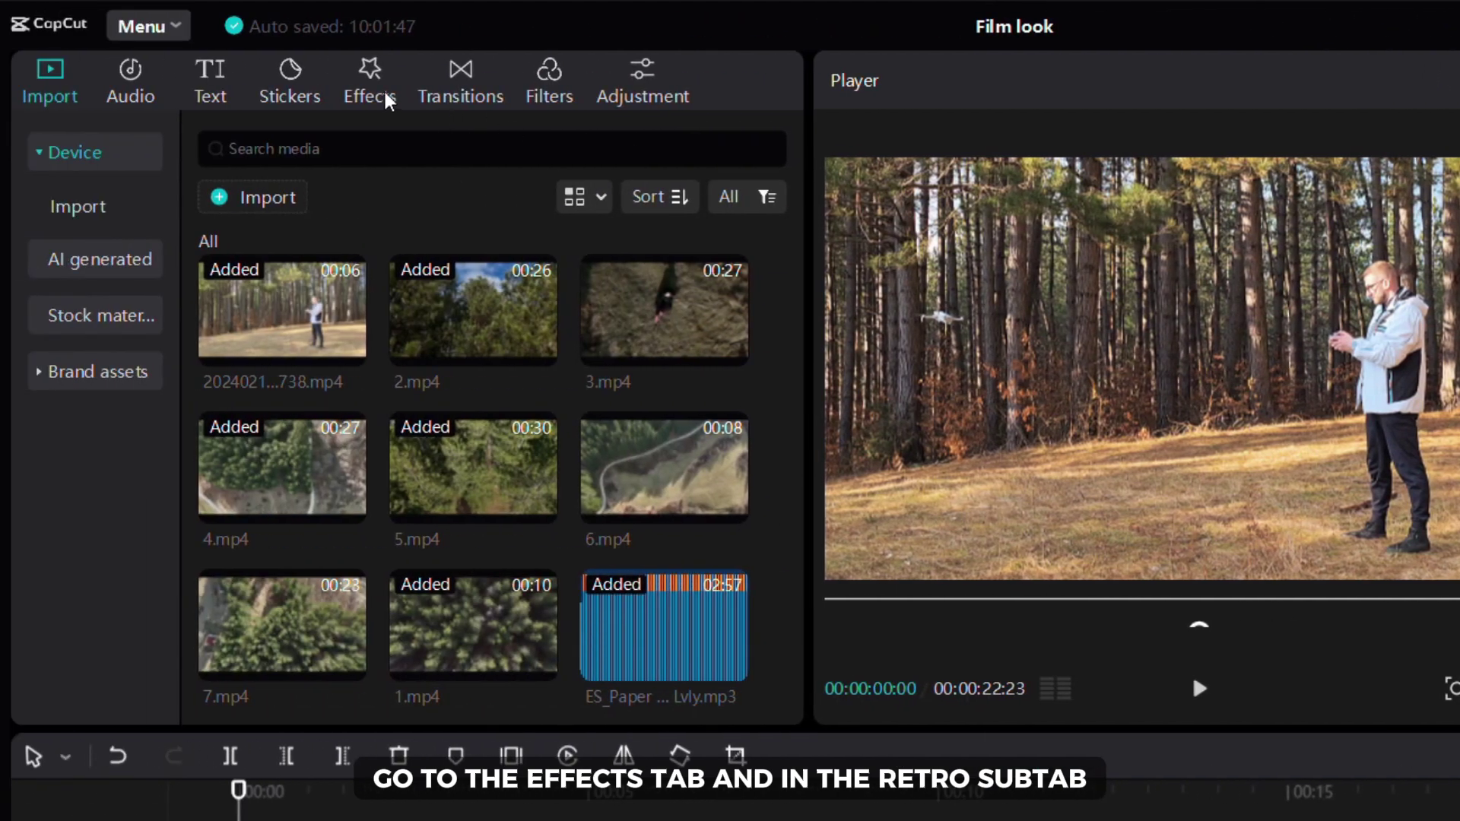
# Add Noise 1 from Retro effects, stretch it across the whole video, and preview full screen.
pyautogui.click(386, 99)
pyautogui.click(77, 564)
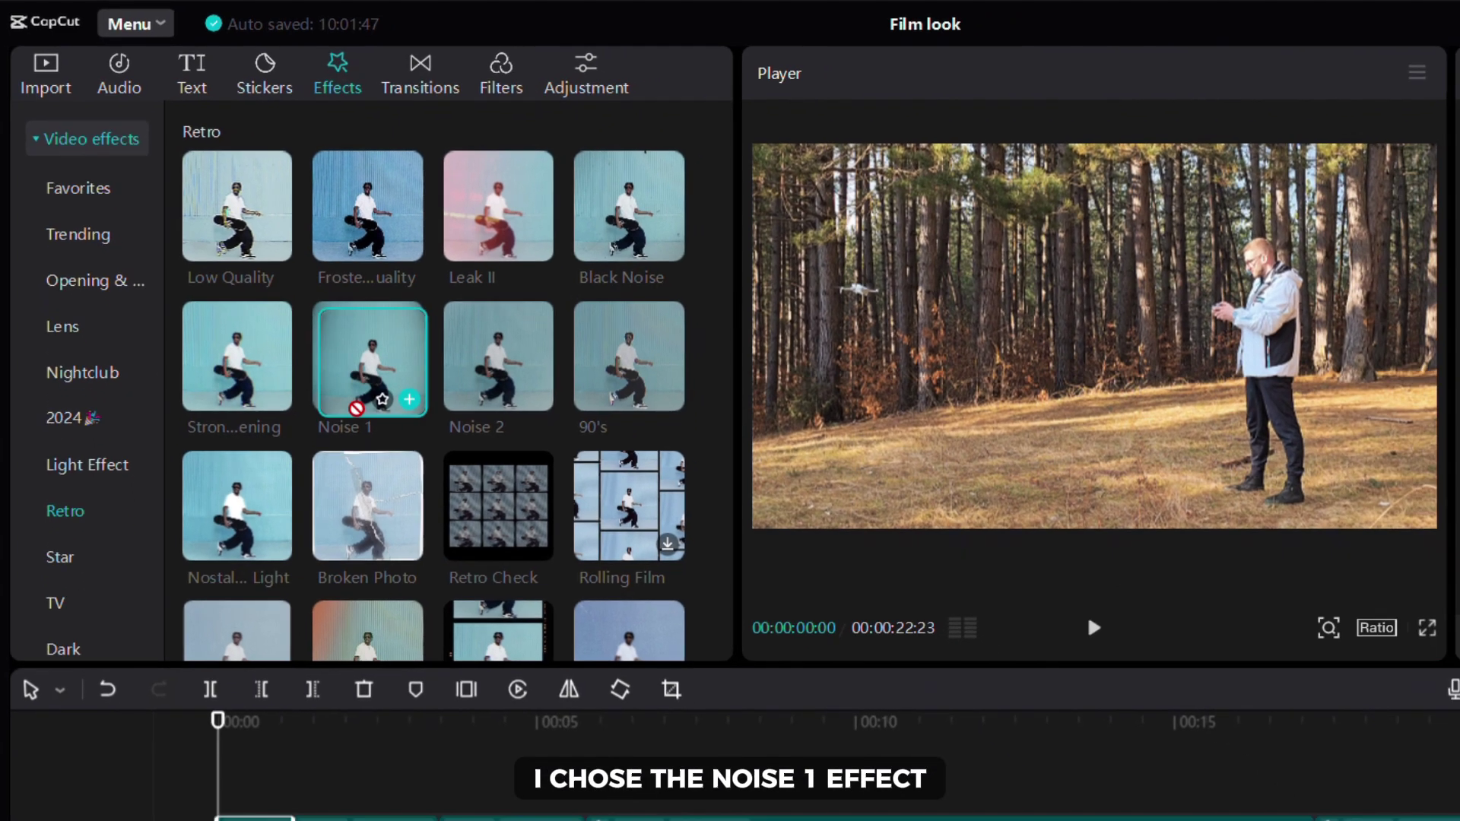
pyautogui.moveTo(367, 401); pyautogui.dragTo(218, 820)
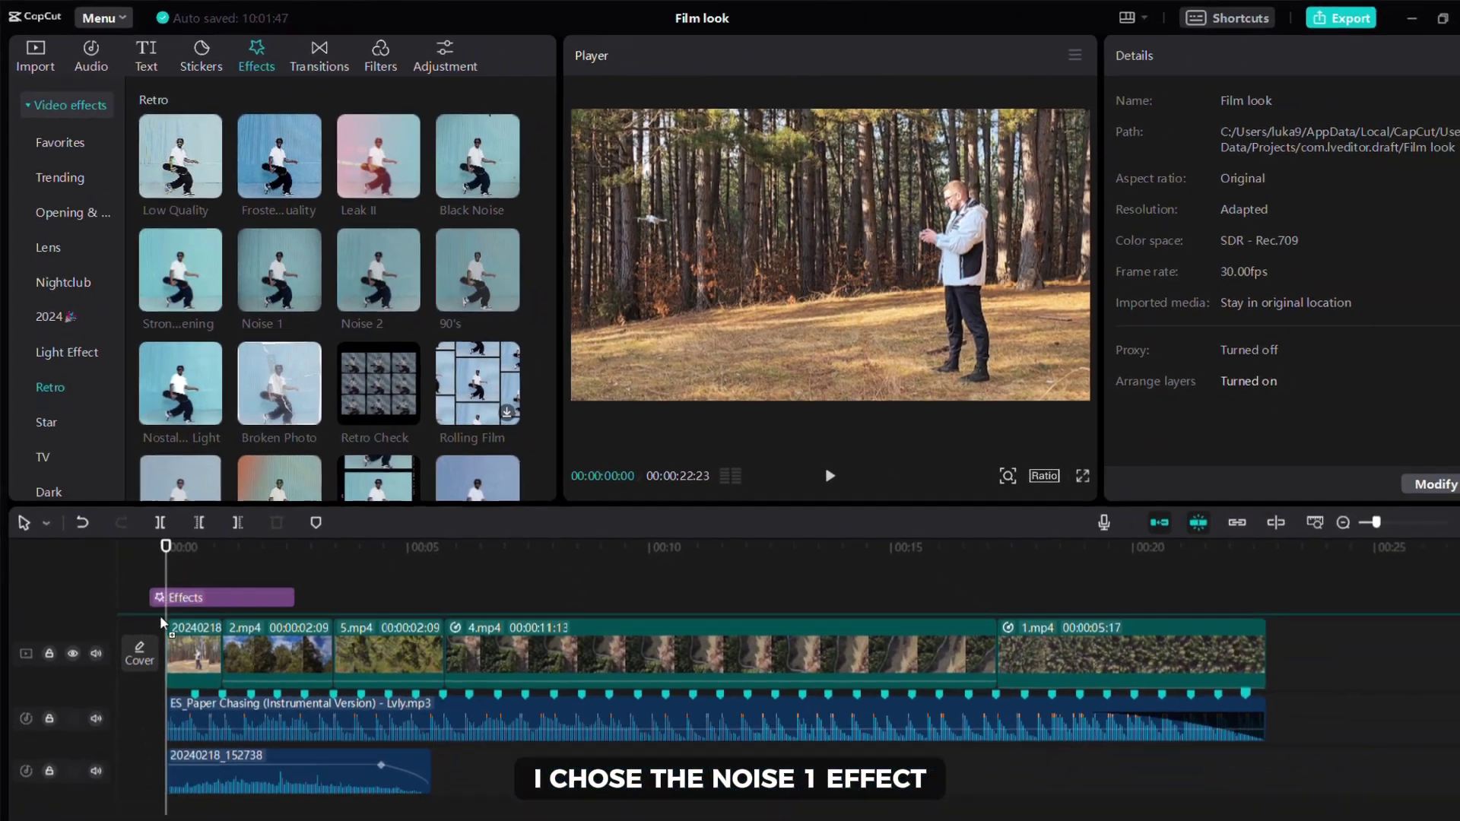
pyautogui.moveTo(150, 584); pyautogui.dragTo(147, 588)
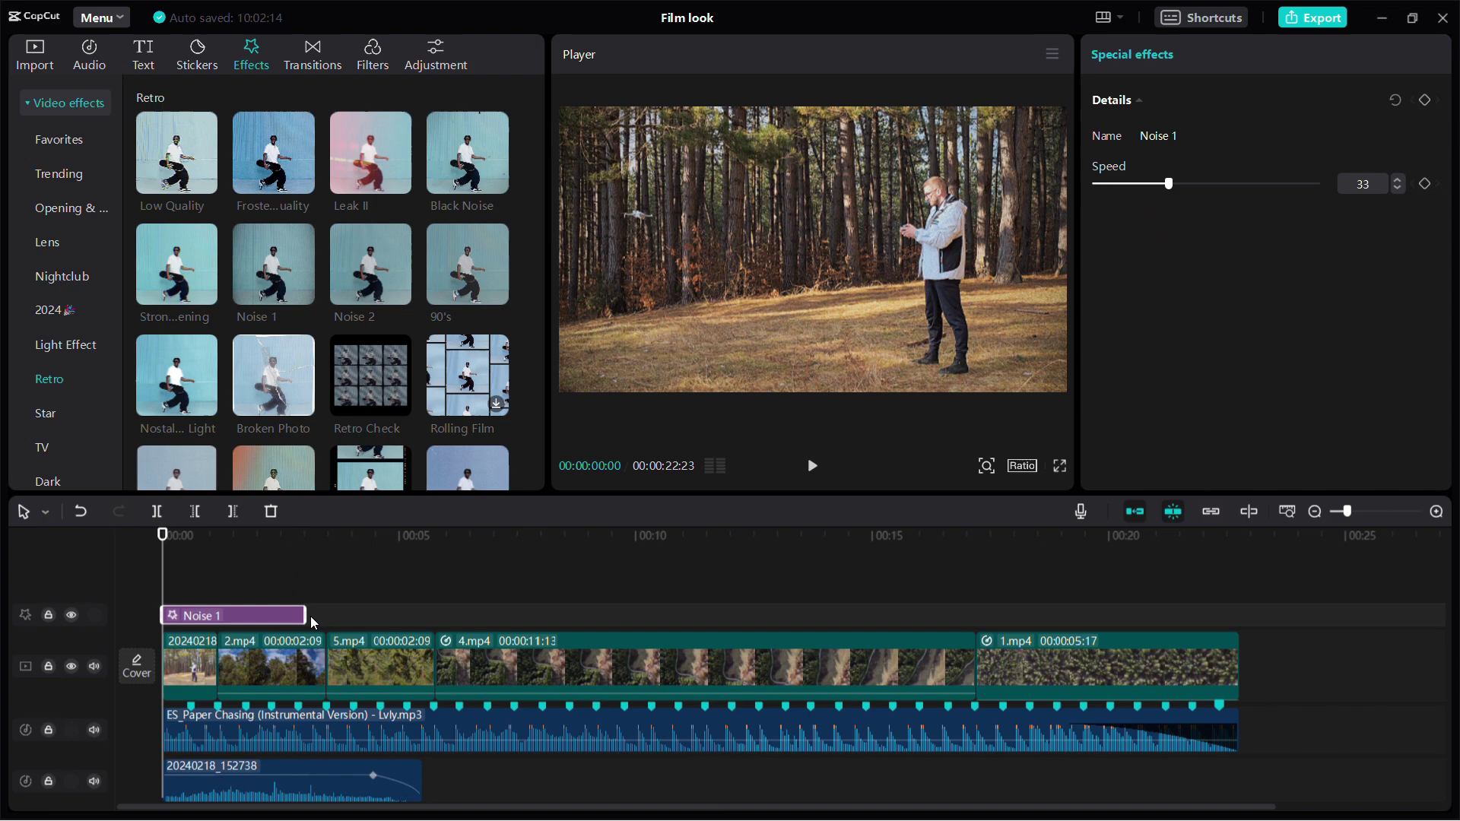
pyautogui.moveTo(308, 616); pyautogui.dragTo(1226, 677)
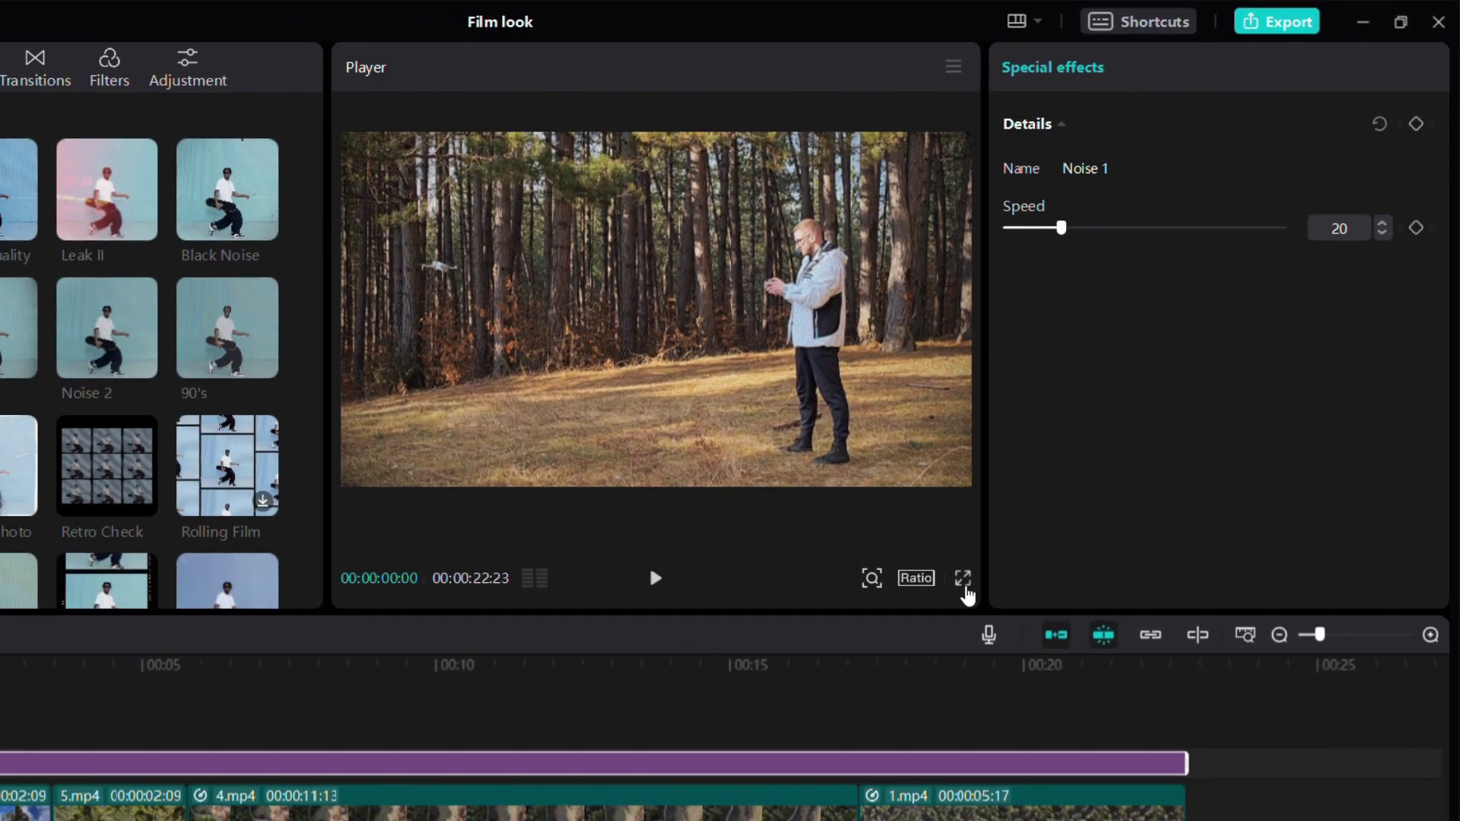
pyautogui.click(831, 731)
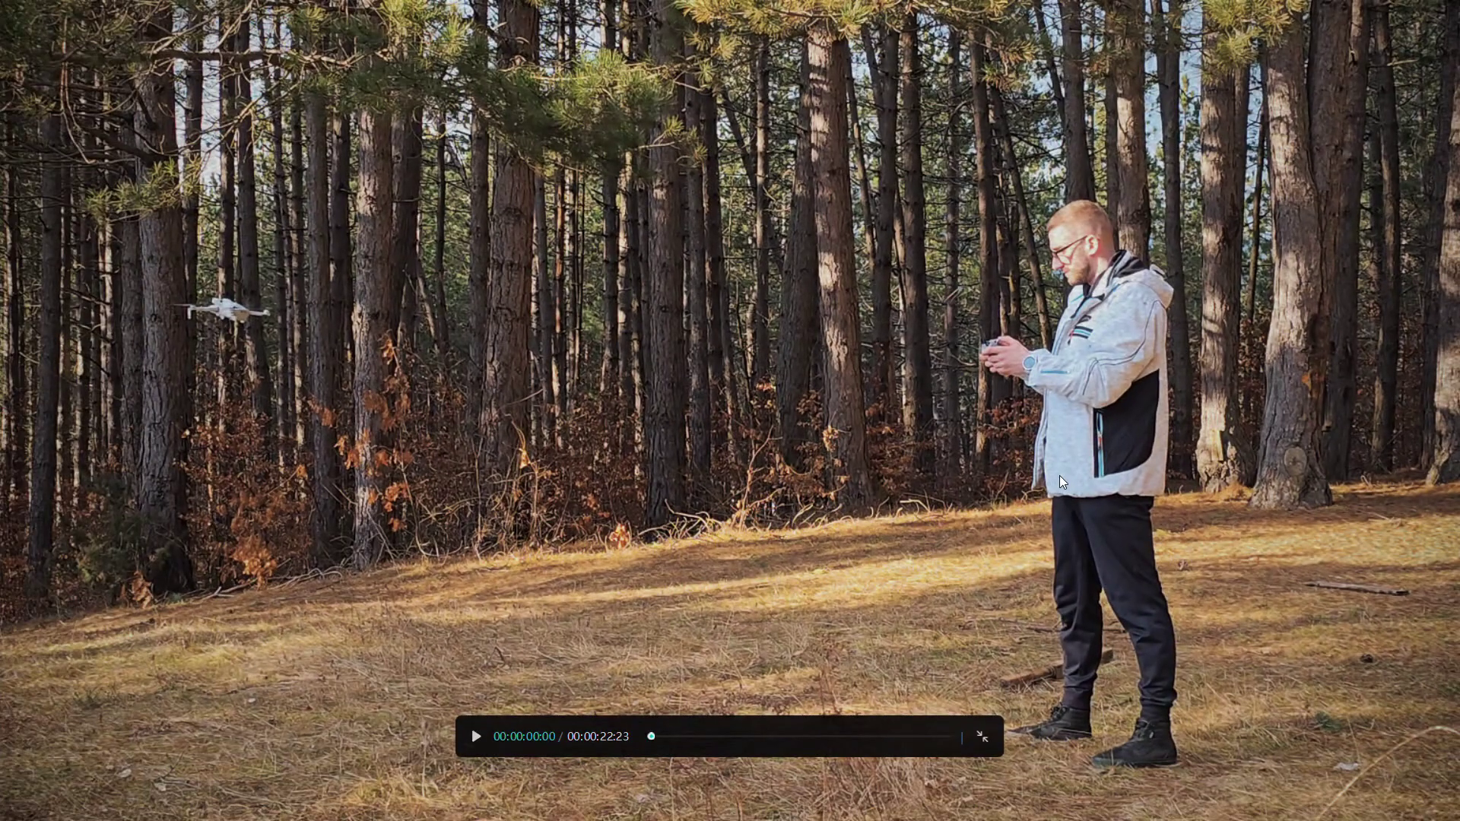
pyautogui.press('space')
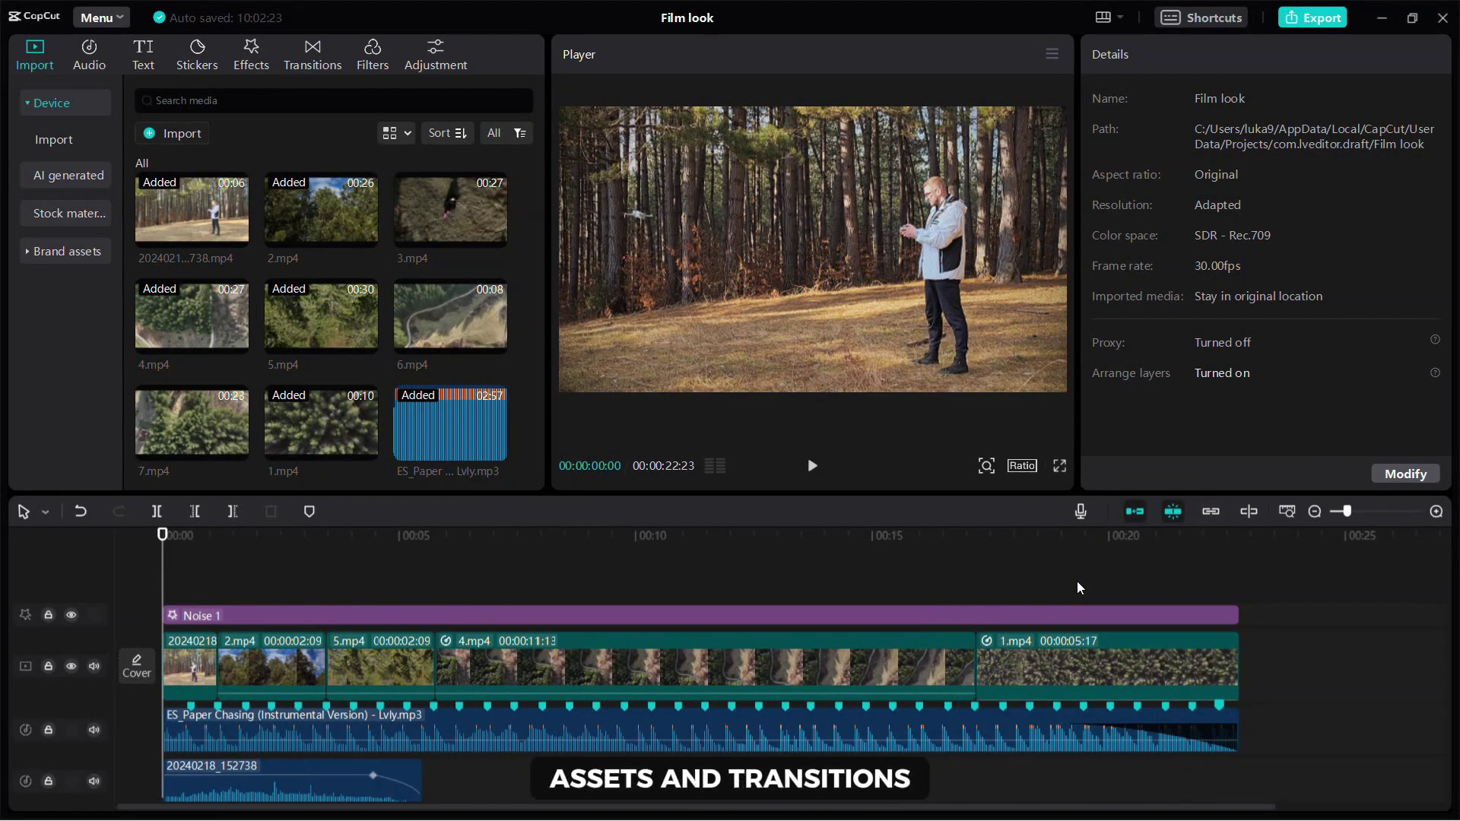
# Launch AEJuice Pack Manager from the system tray.
pyautogui.press('super')
pyautogui.click(1228, 798)
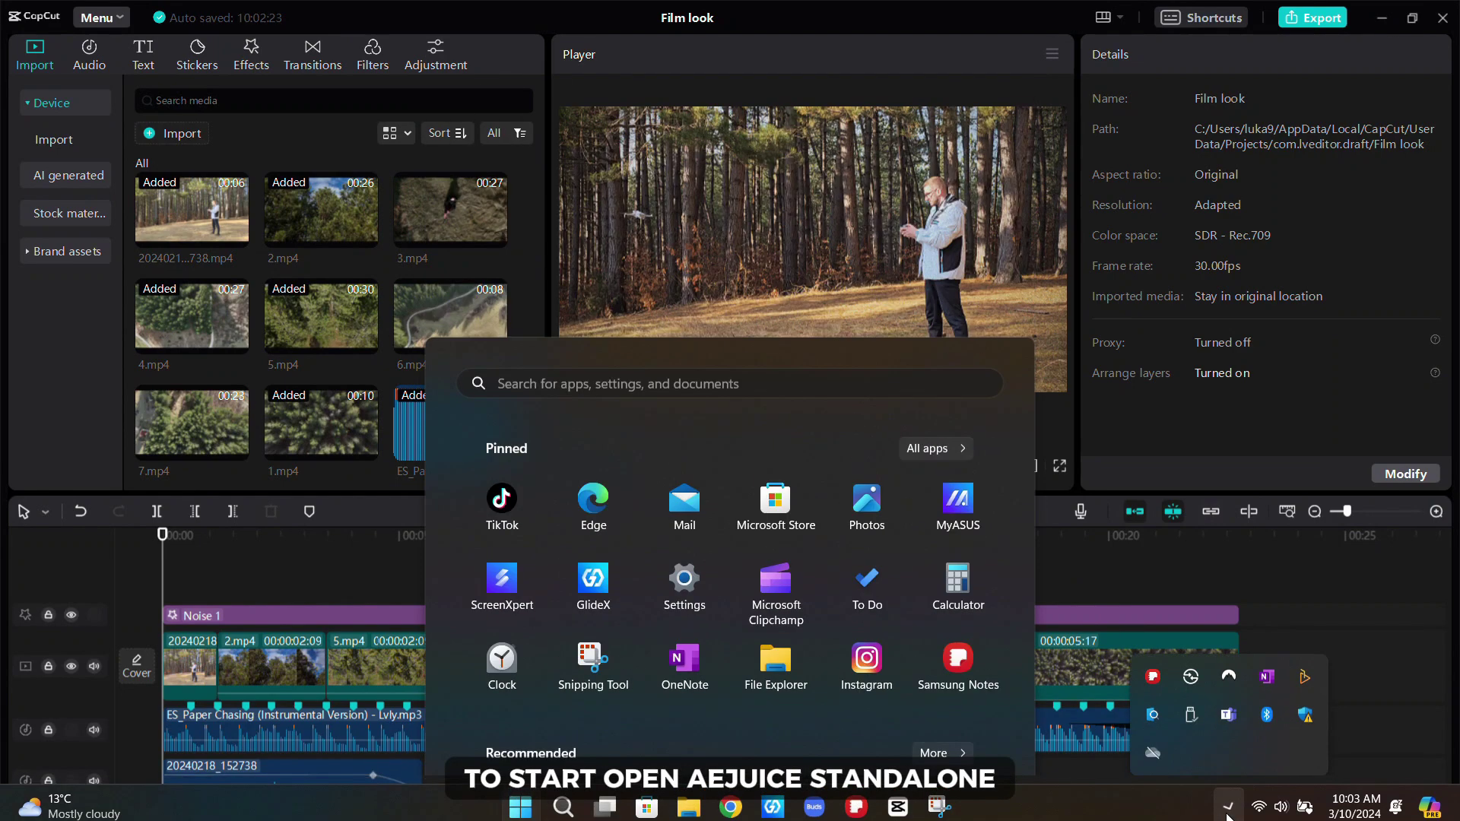
pyautogui.rightClick(1305, 665)
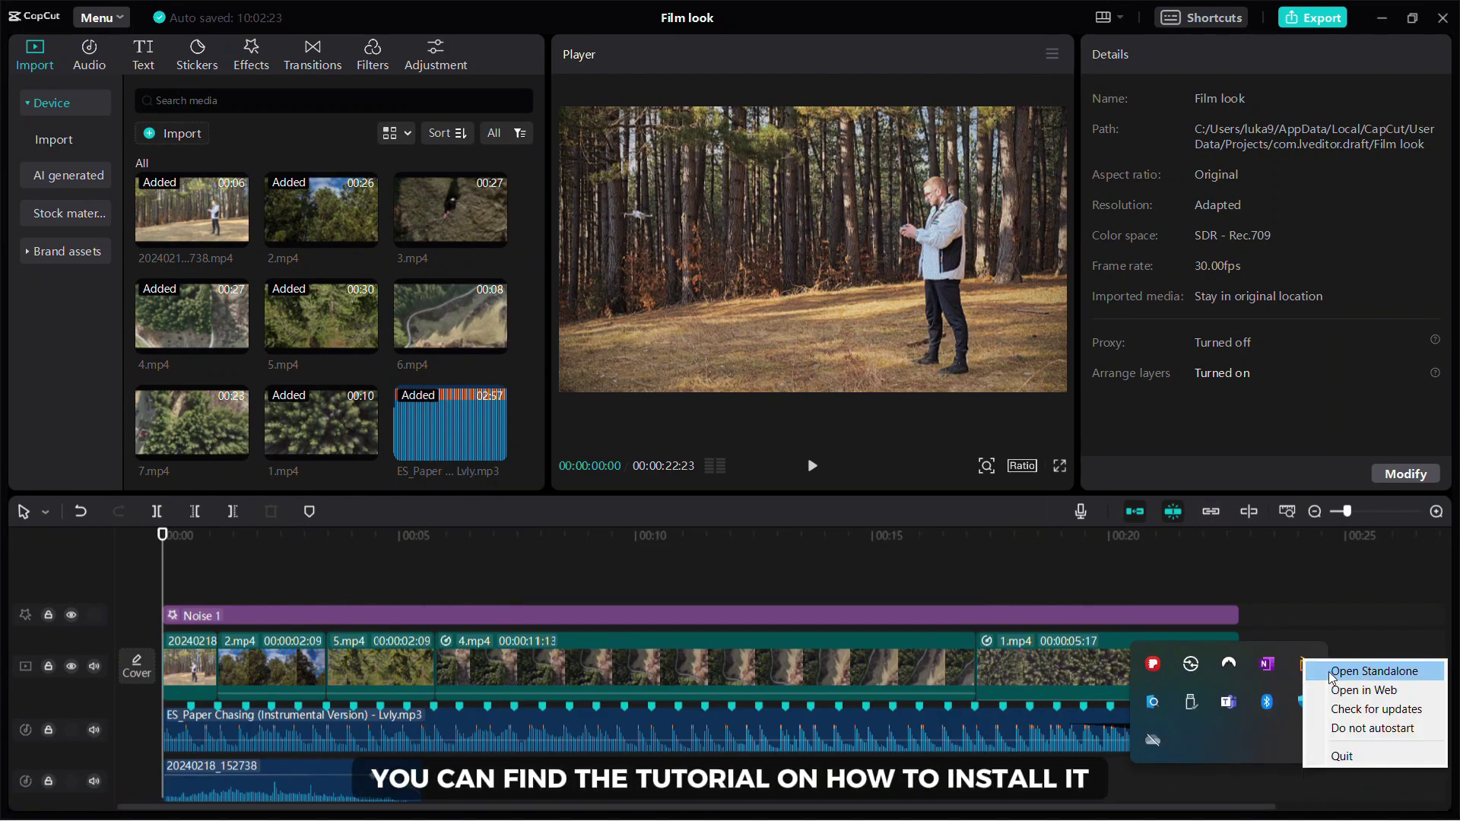
pyautogui.click(1334, 679)
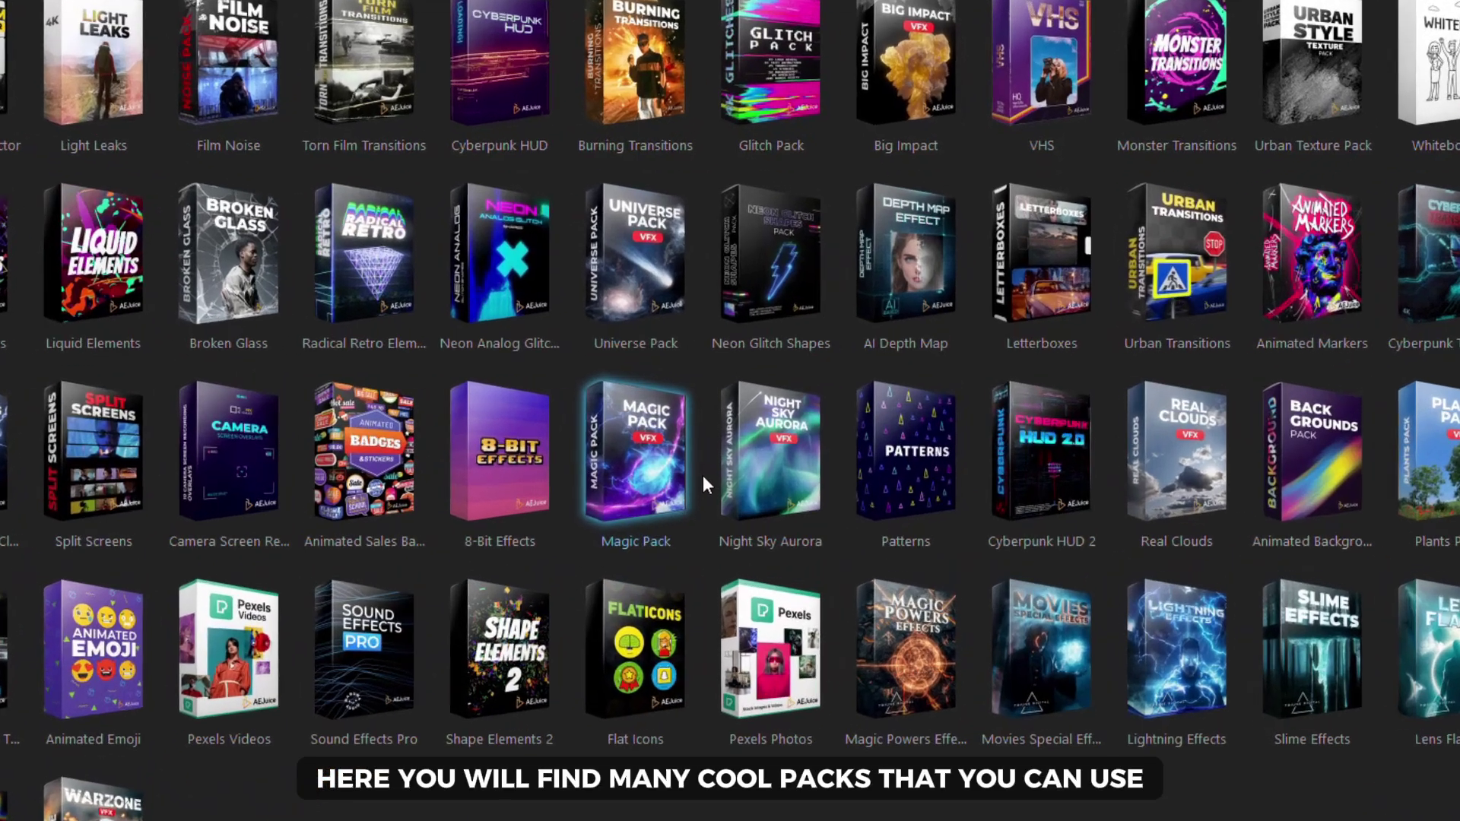
# In the Old Film Constructor pack, download Film Frame 22mm 16x9 01 and Film Assets 02.
pyautogui.moveTo(790, 465)
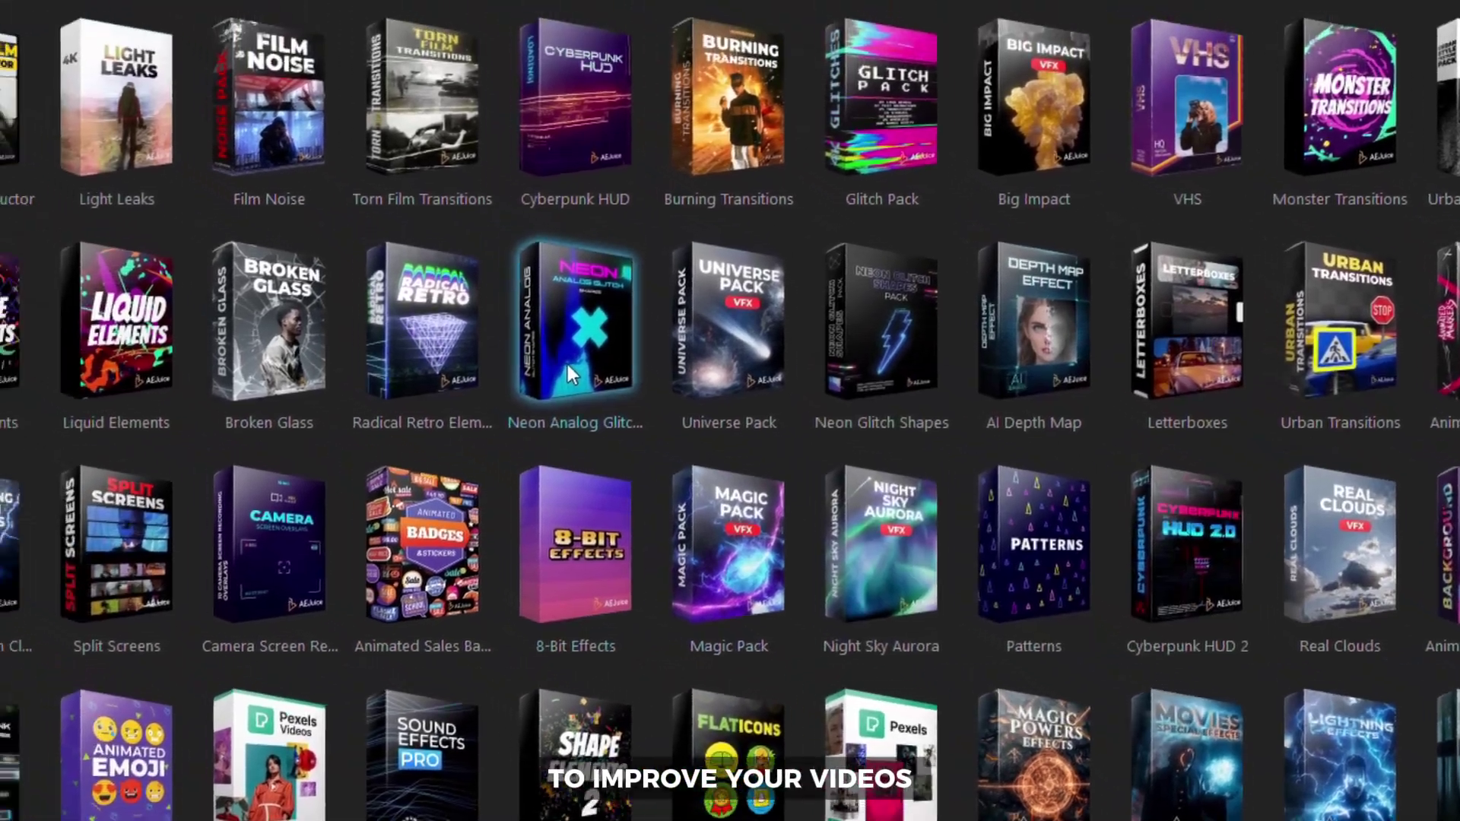
pyautogui.moveTo(423, 277)
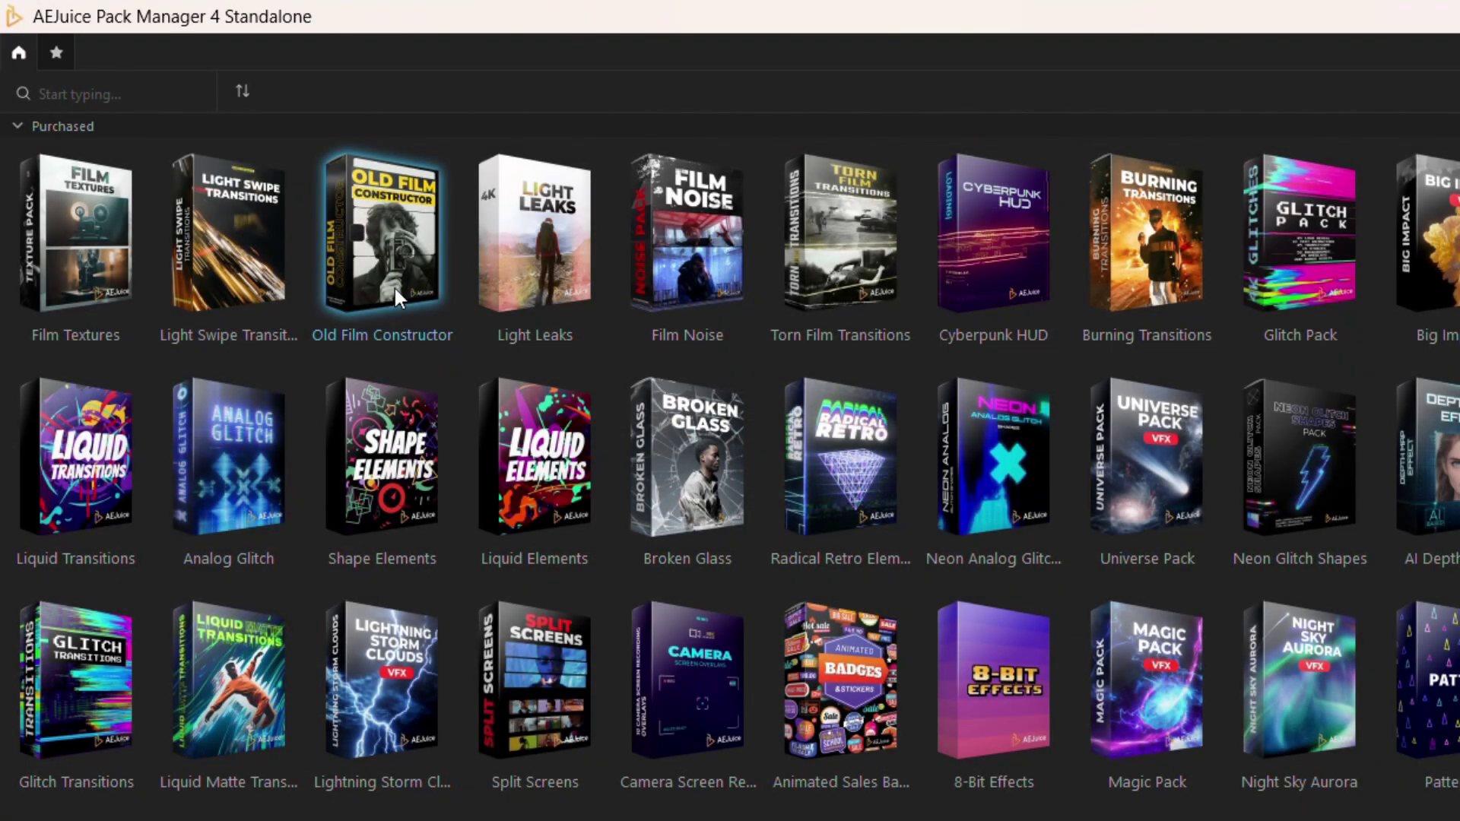
pyautogui.click(395, 289)
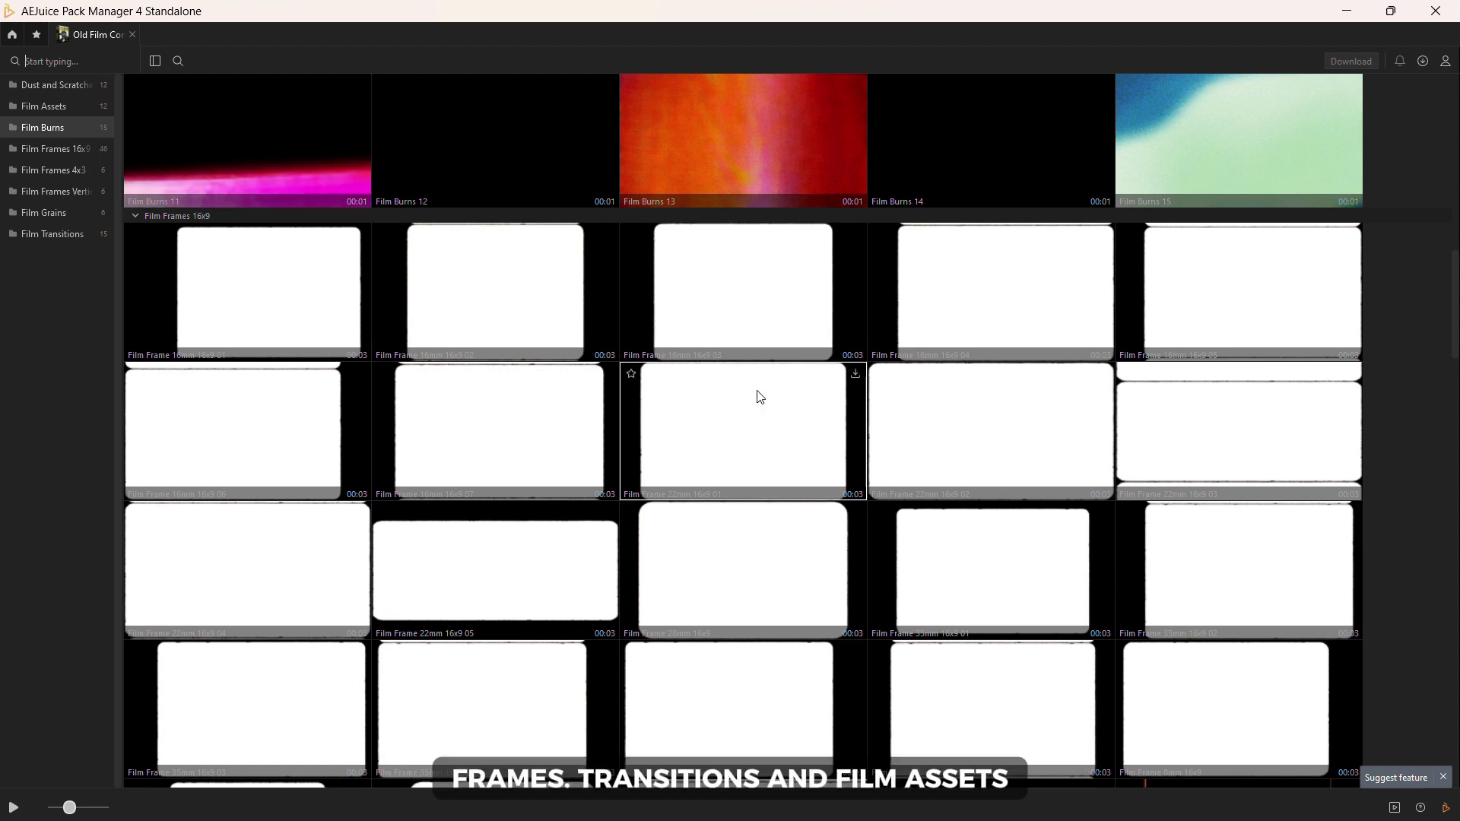
pyautogui.click(856, 376)
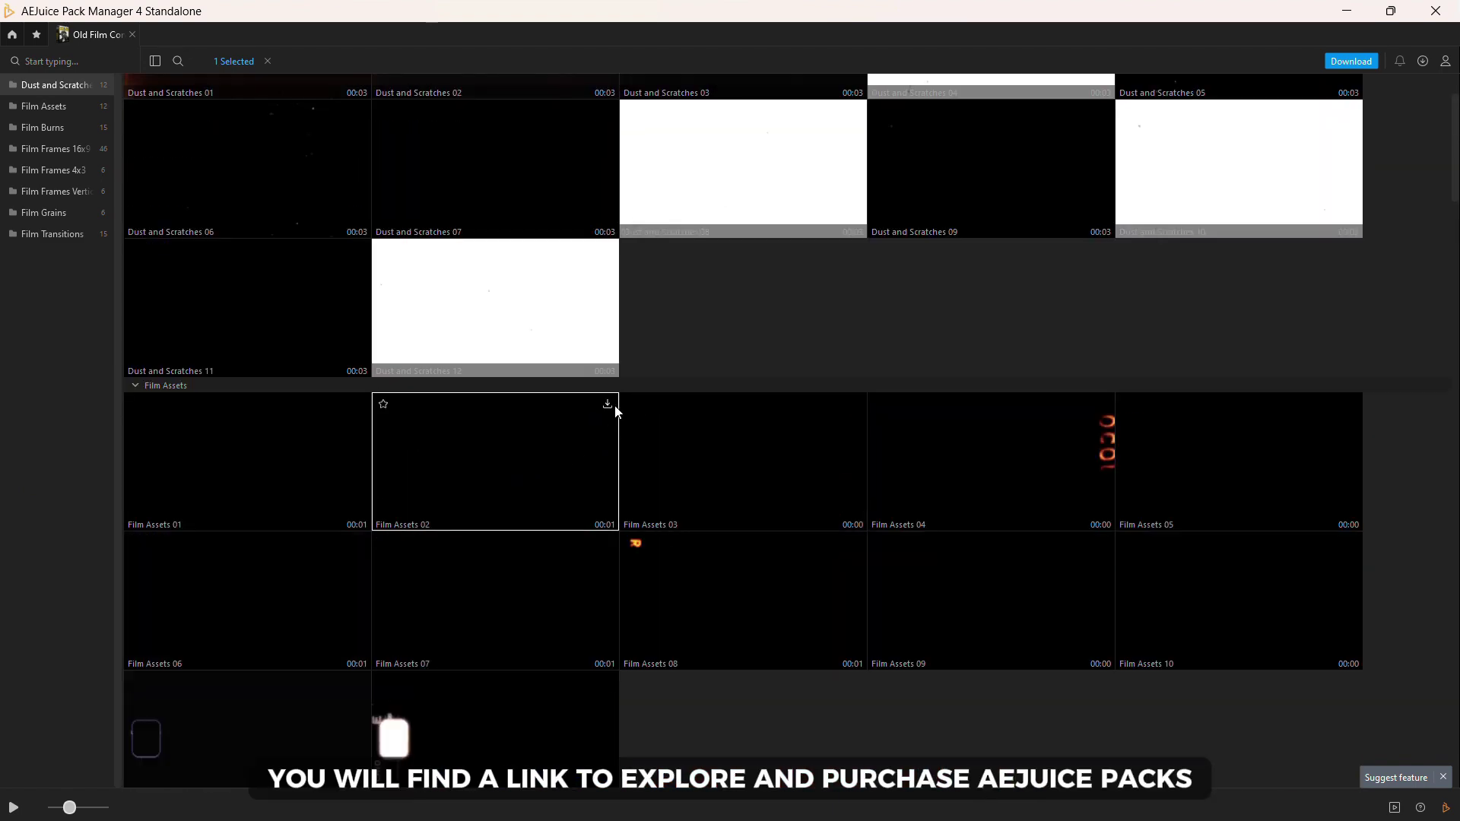
pyautogui.click(607, 404)
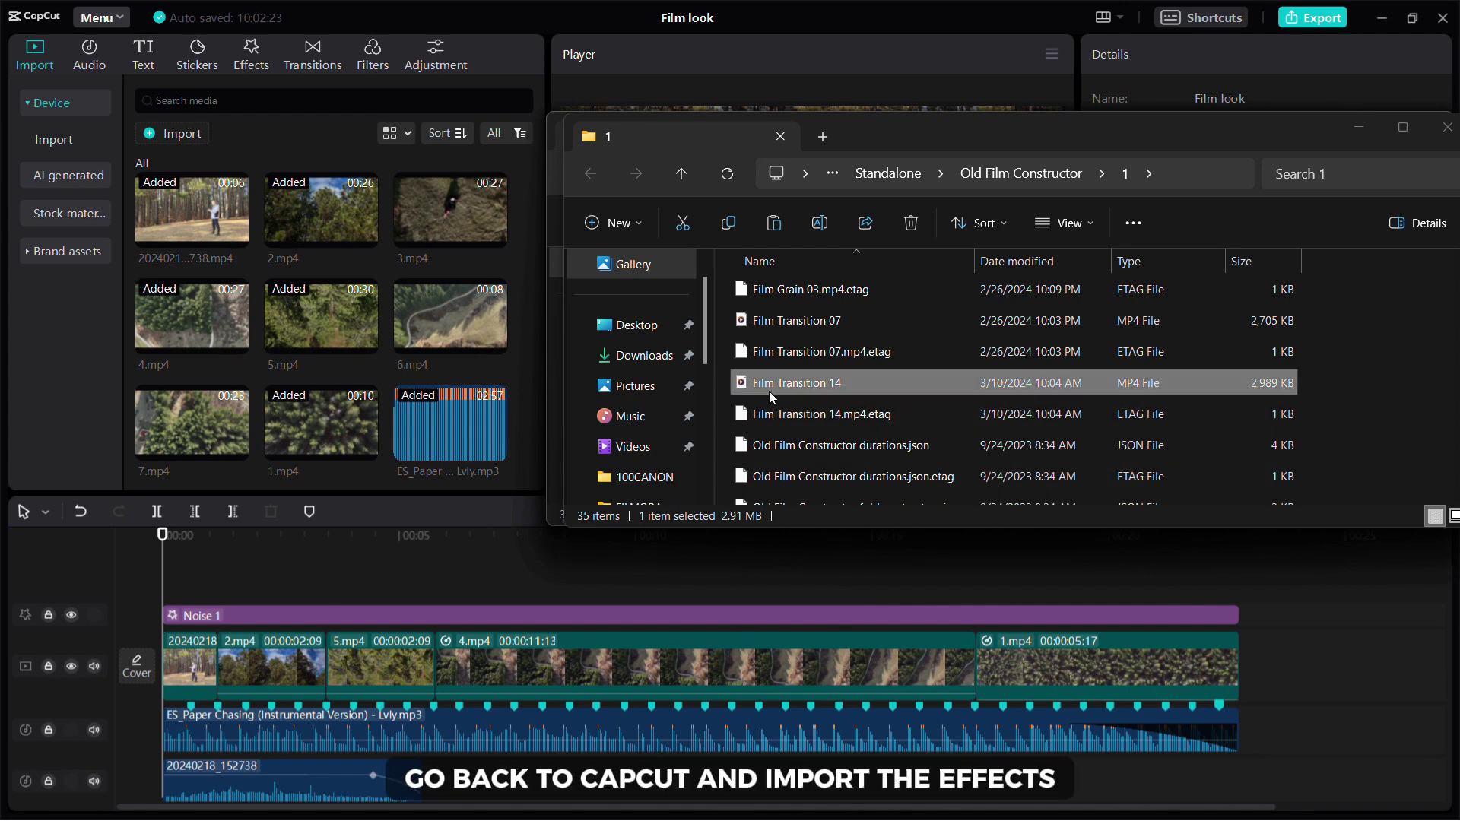
# Drag Film Transition 14 and the other downloaded film clips into CapCut's media panel.
pyautogui.moveTo(769, 391); pyautogui.dragTo(364, 330)
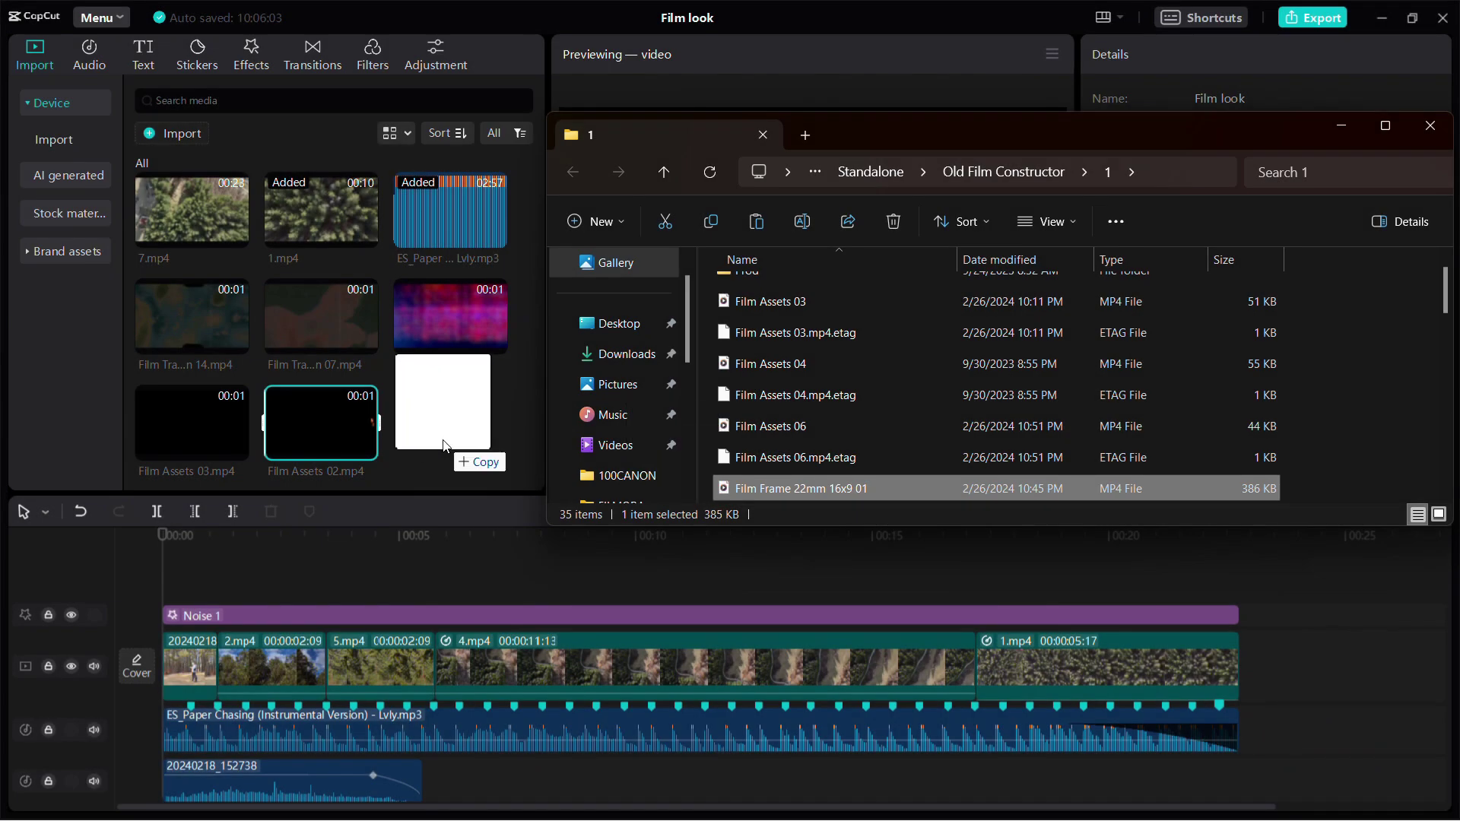
pyautogui.moveTo(440, 437); pyautogui.dragTo(425, 424)
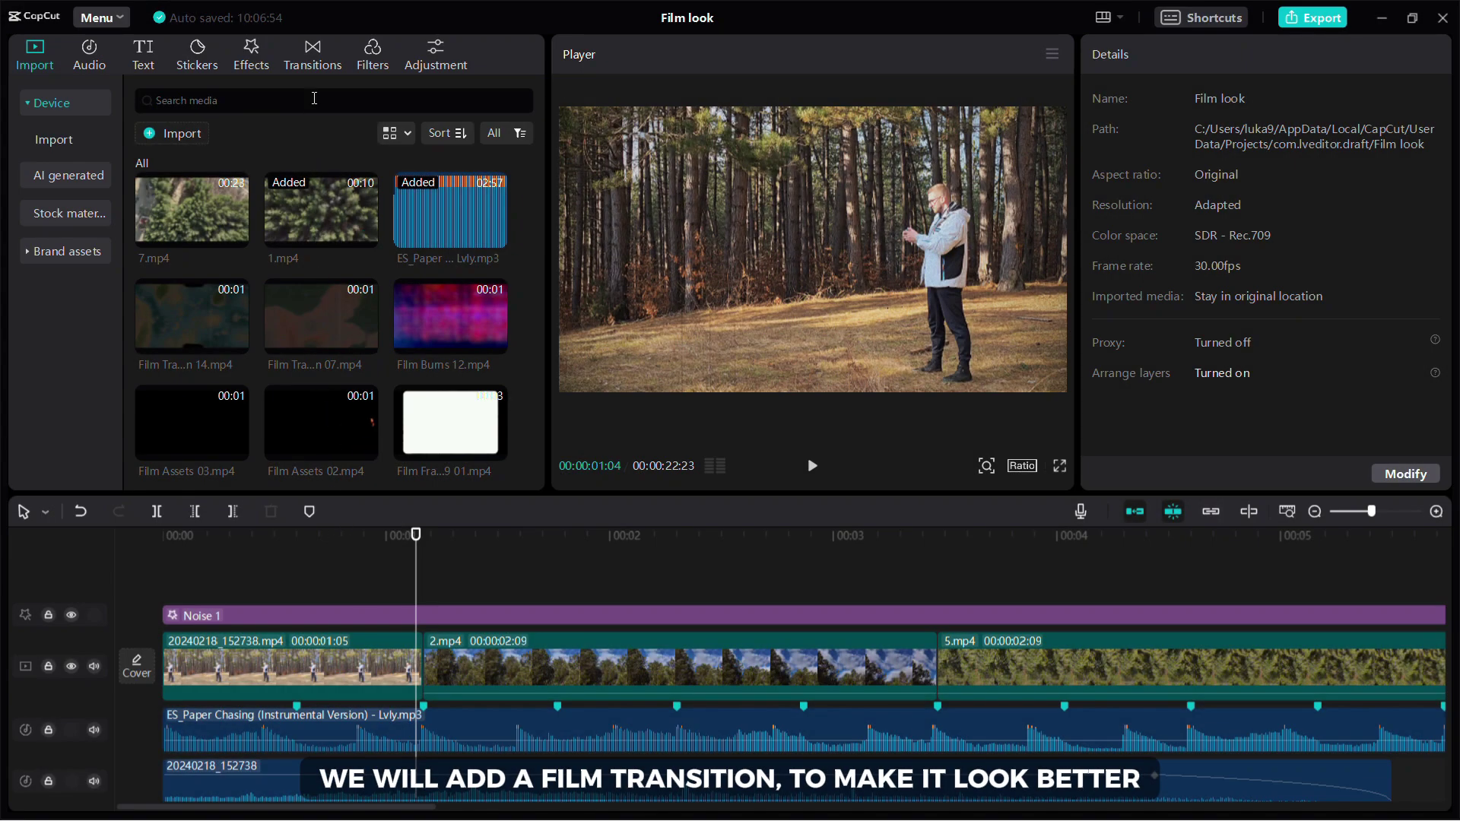
# Put Black Fade between the first clip and 2.mp4, overlaid by Film Transition 07 in Brighten blend.
pyautogui.click(317, 66)
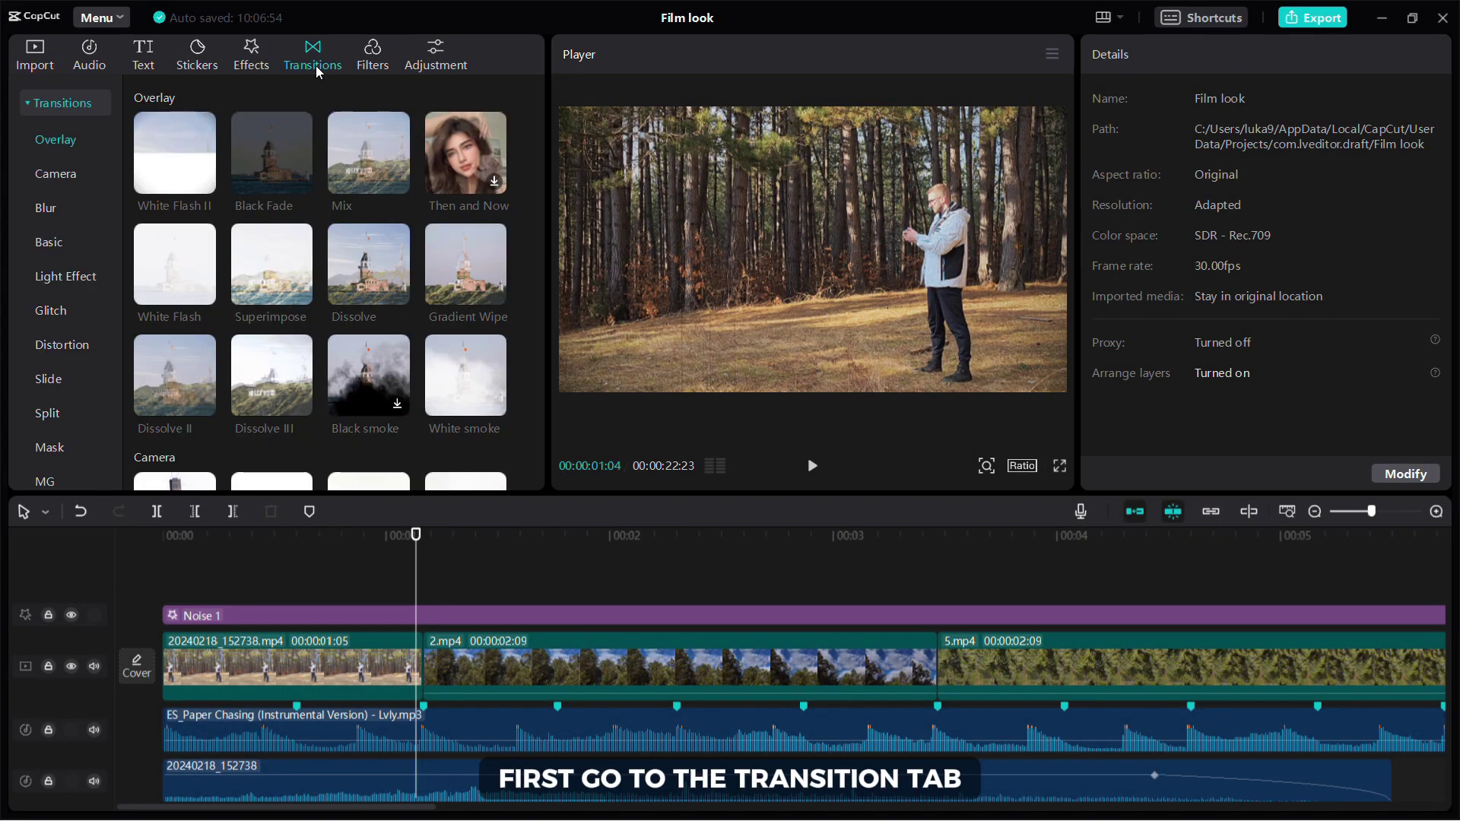
pyautogui.moveTo(303, 144); pyautogui.dragTo(385, 679)
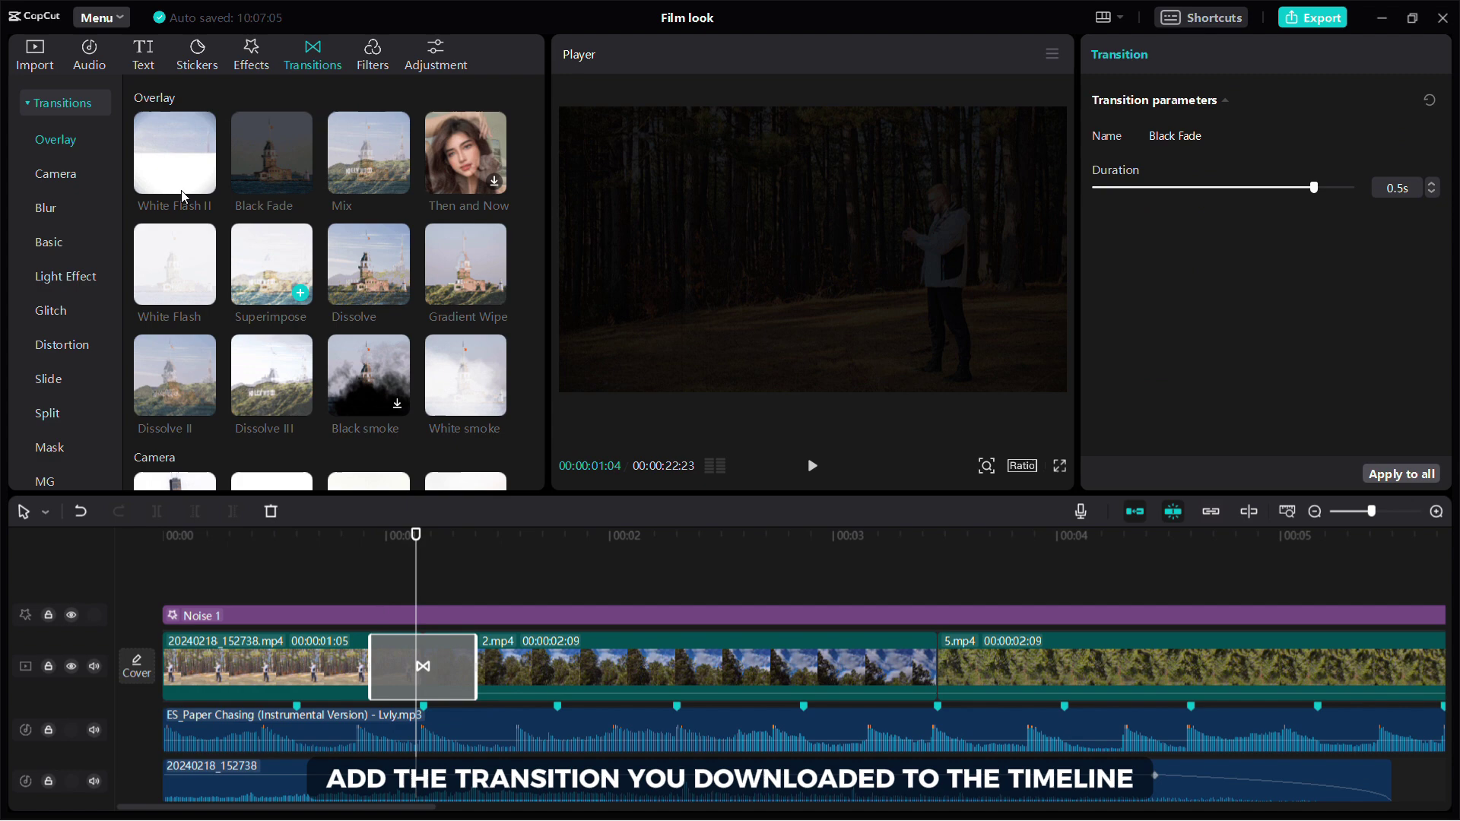
pyautogui.click(48, 70)
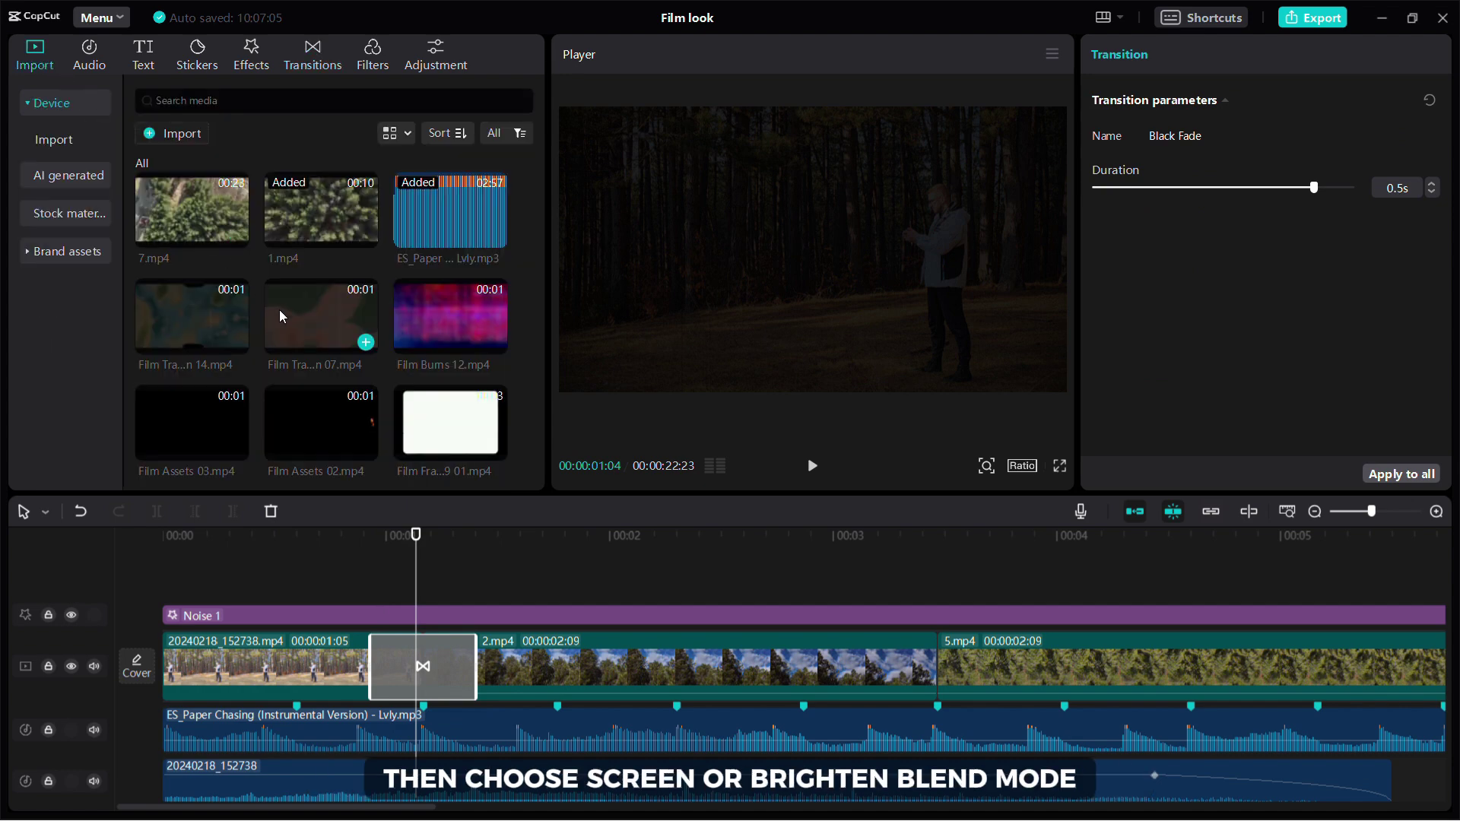
pyautogui.moveTo(280, 311); pyautogui.dragTo(382, 570)
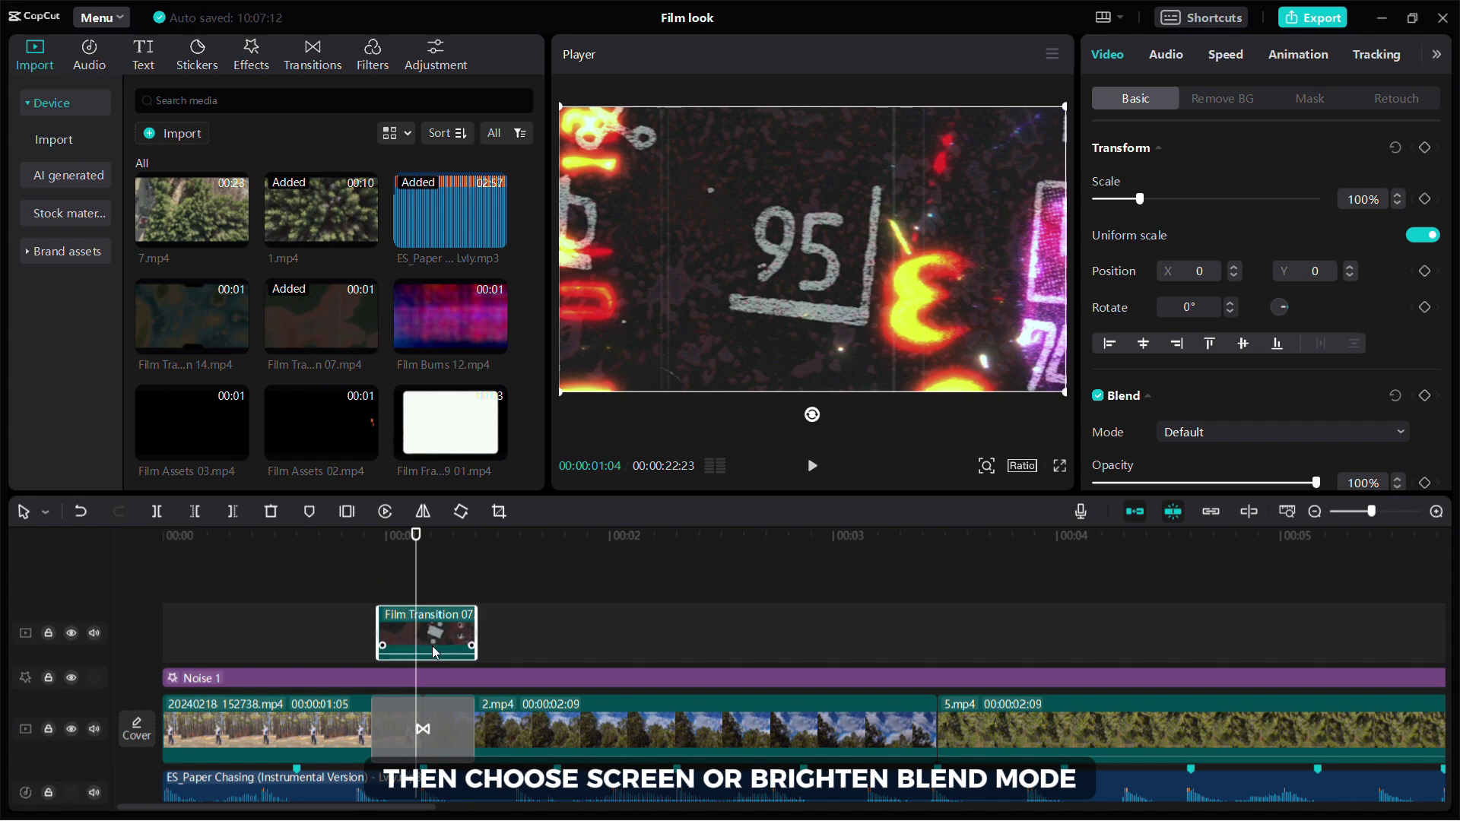
pyautogui.click(1210, 444)
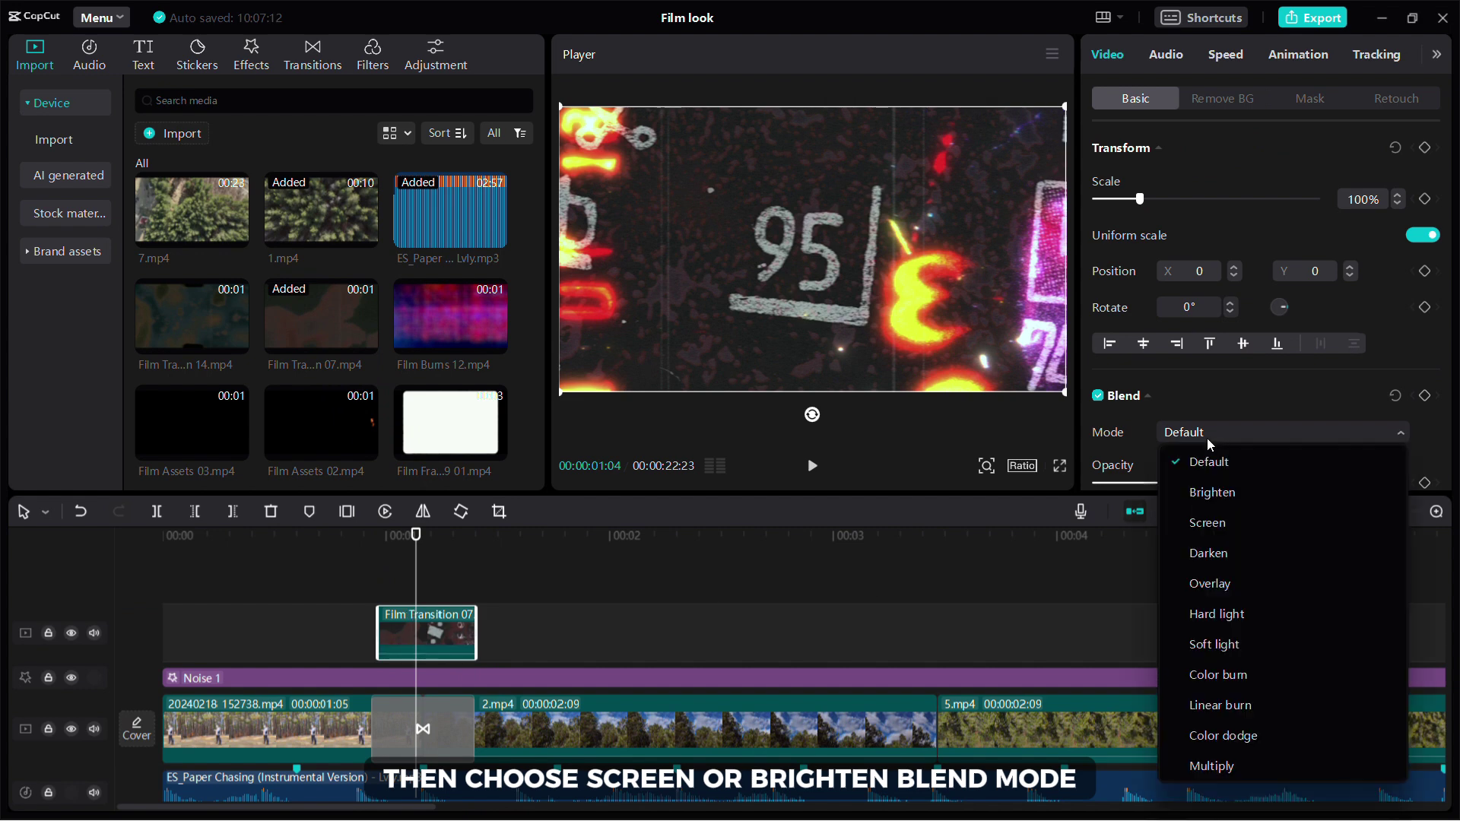
pyautogui.click(1230, 490)
# Play back from just before the first cut to preview the transition.
pyautogui.click(356, 563)
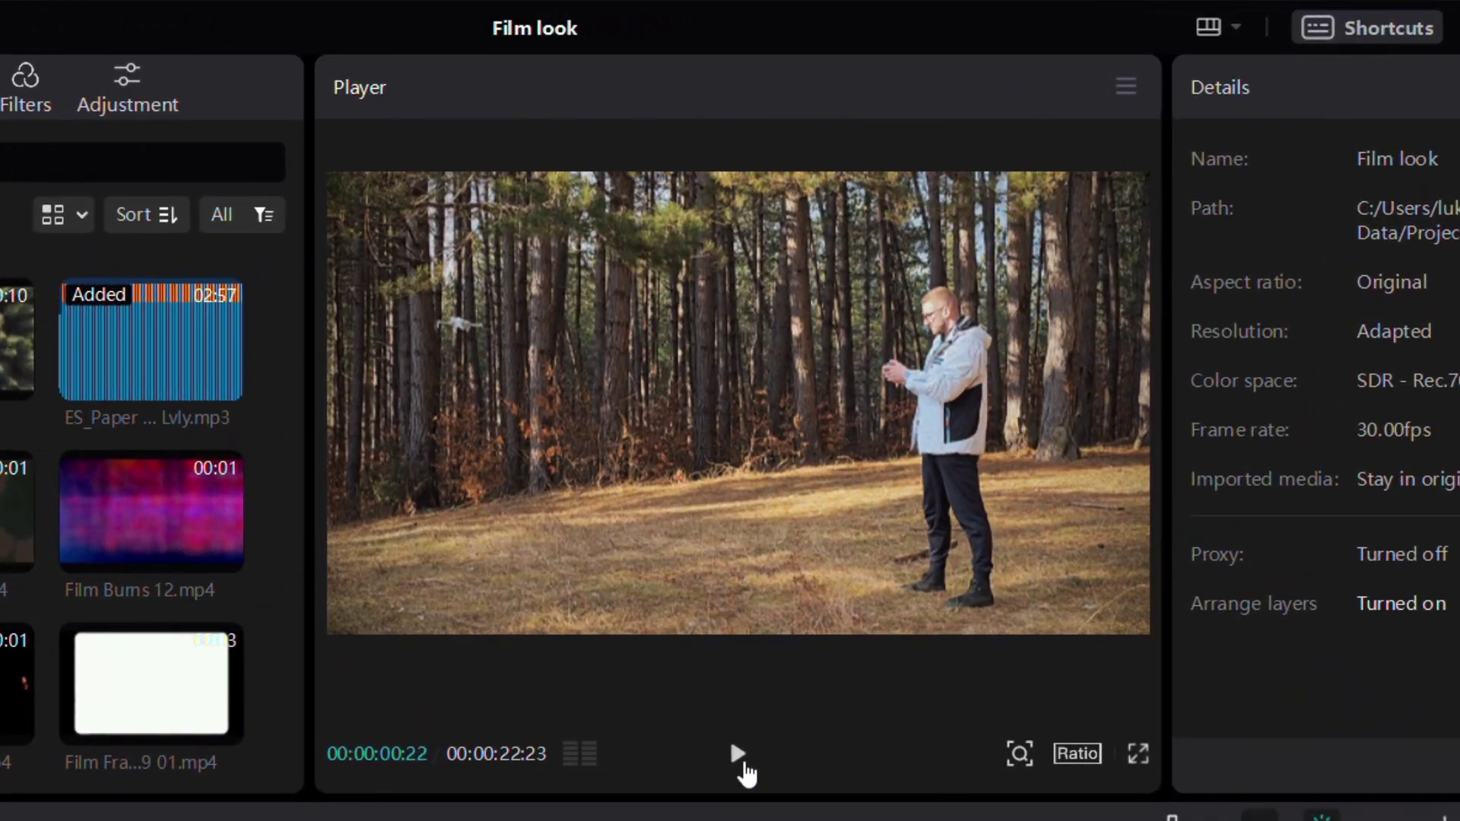
pyautogui.click(812, 466)
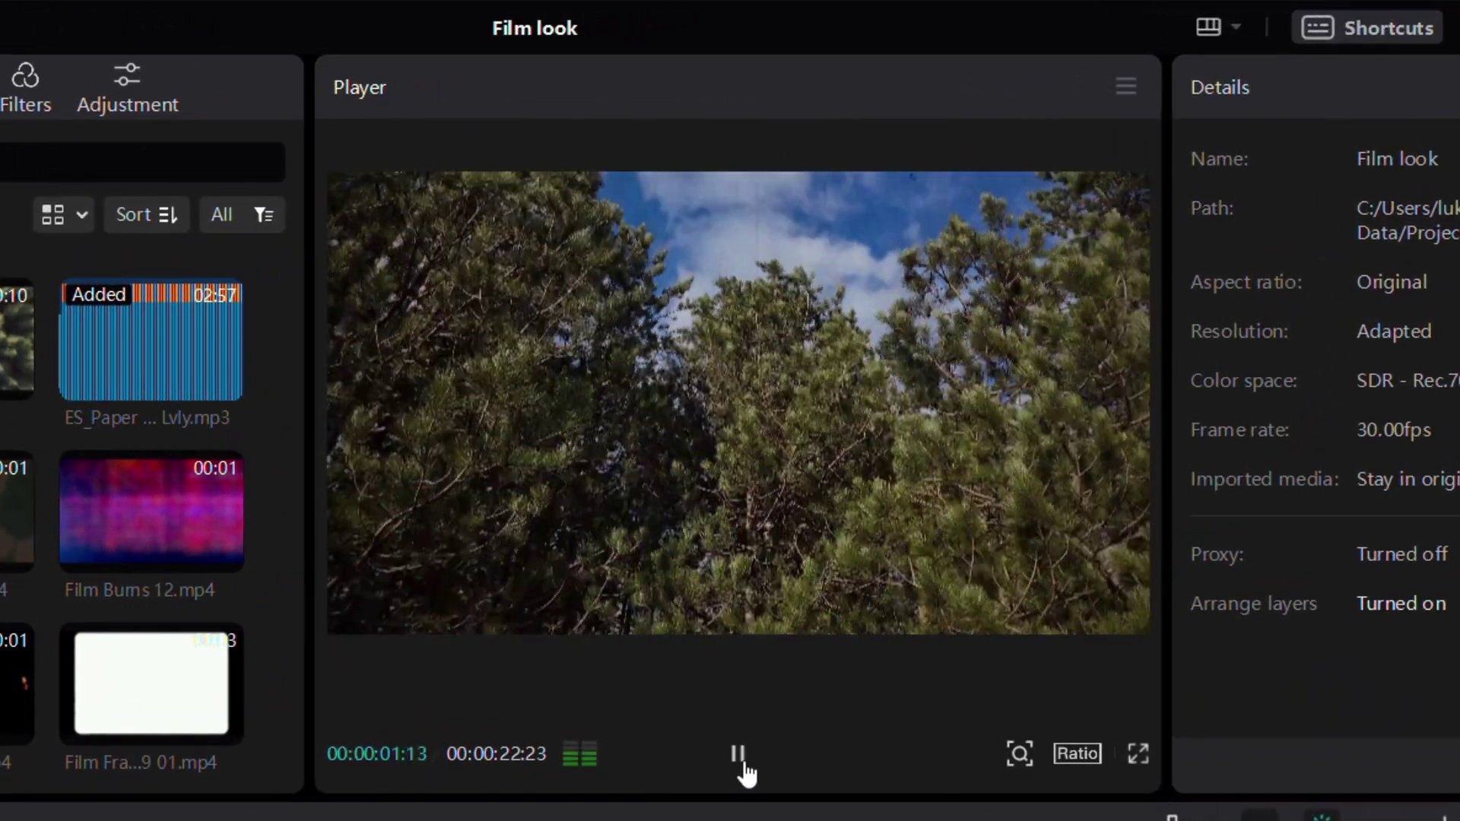
pyautogui.click(739, 756)
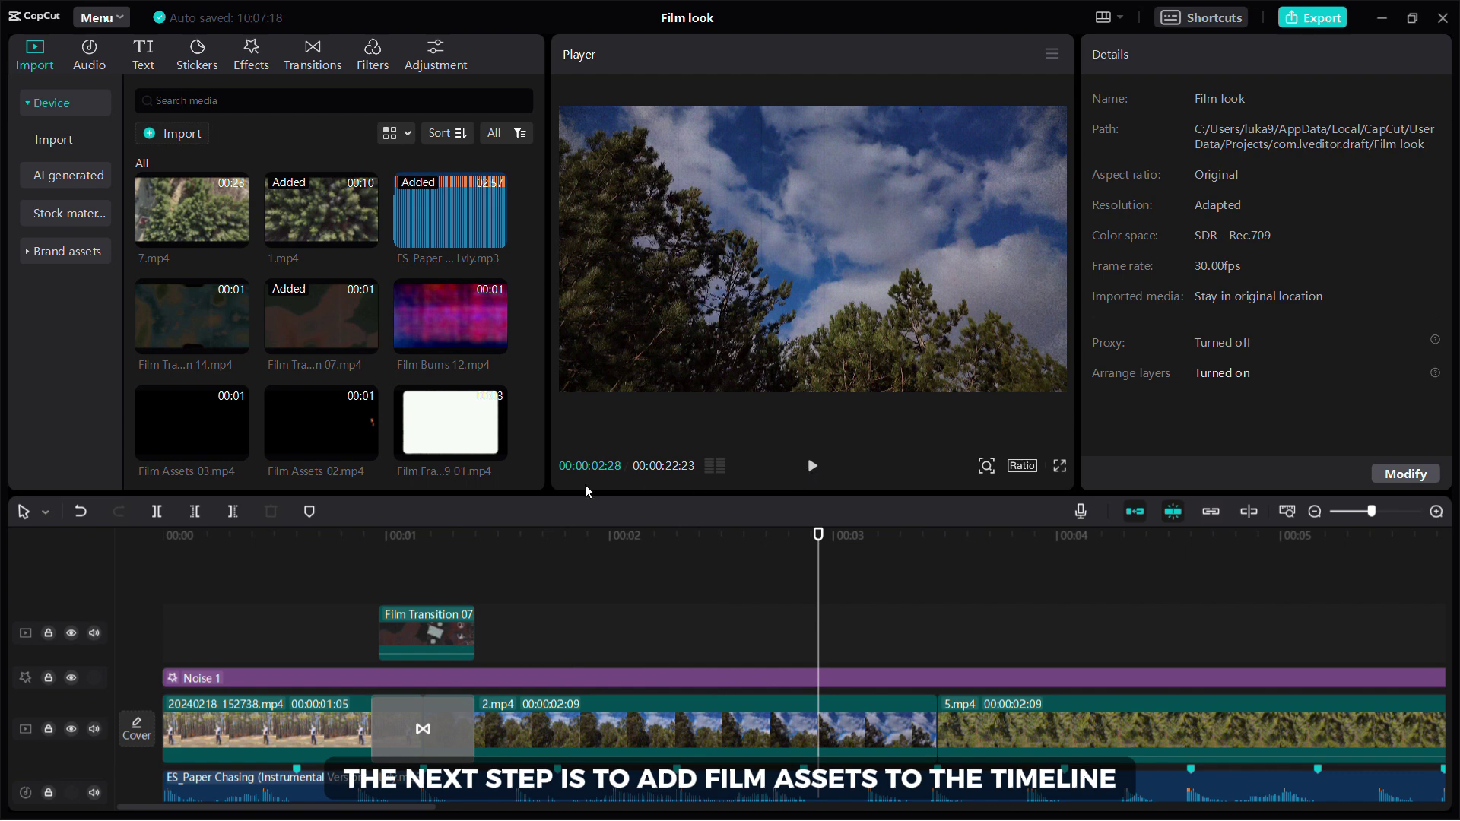
# Overlay Film Assets 02 above the Noise 1 track and set its blend mode to Brighten.
pyautogui.moveTo(335, 426); pyautogui.dragTo(598, 631)
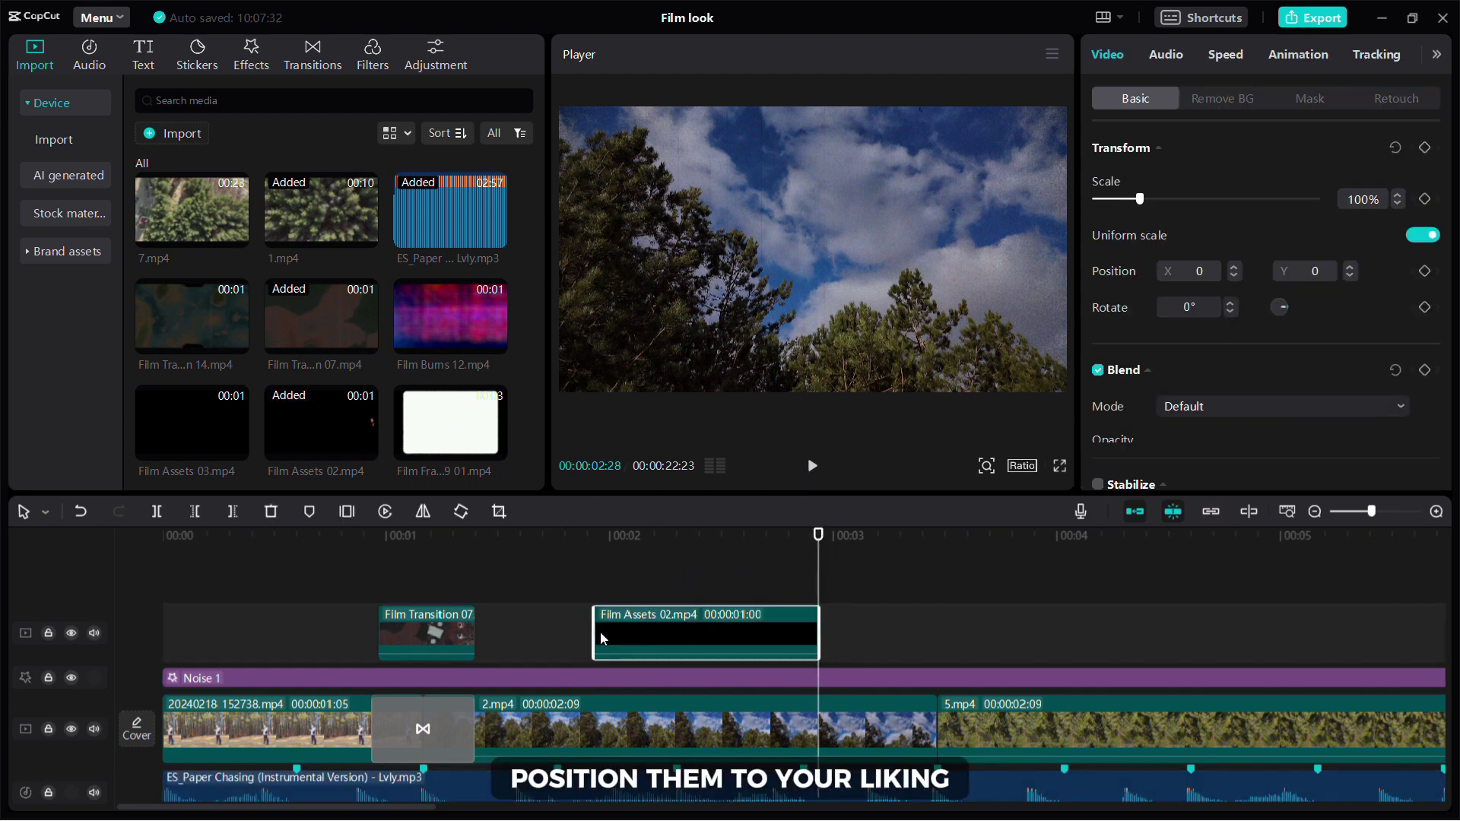
pyautogui.click(629, 592)
pyautogui.click(648, 601)
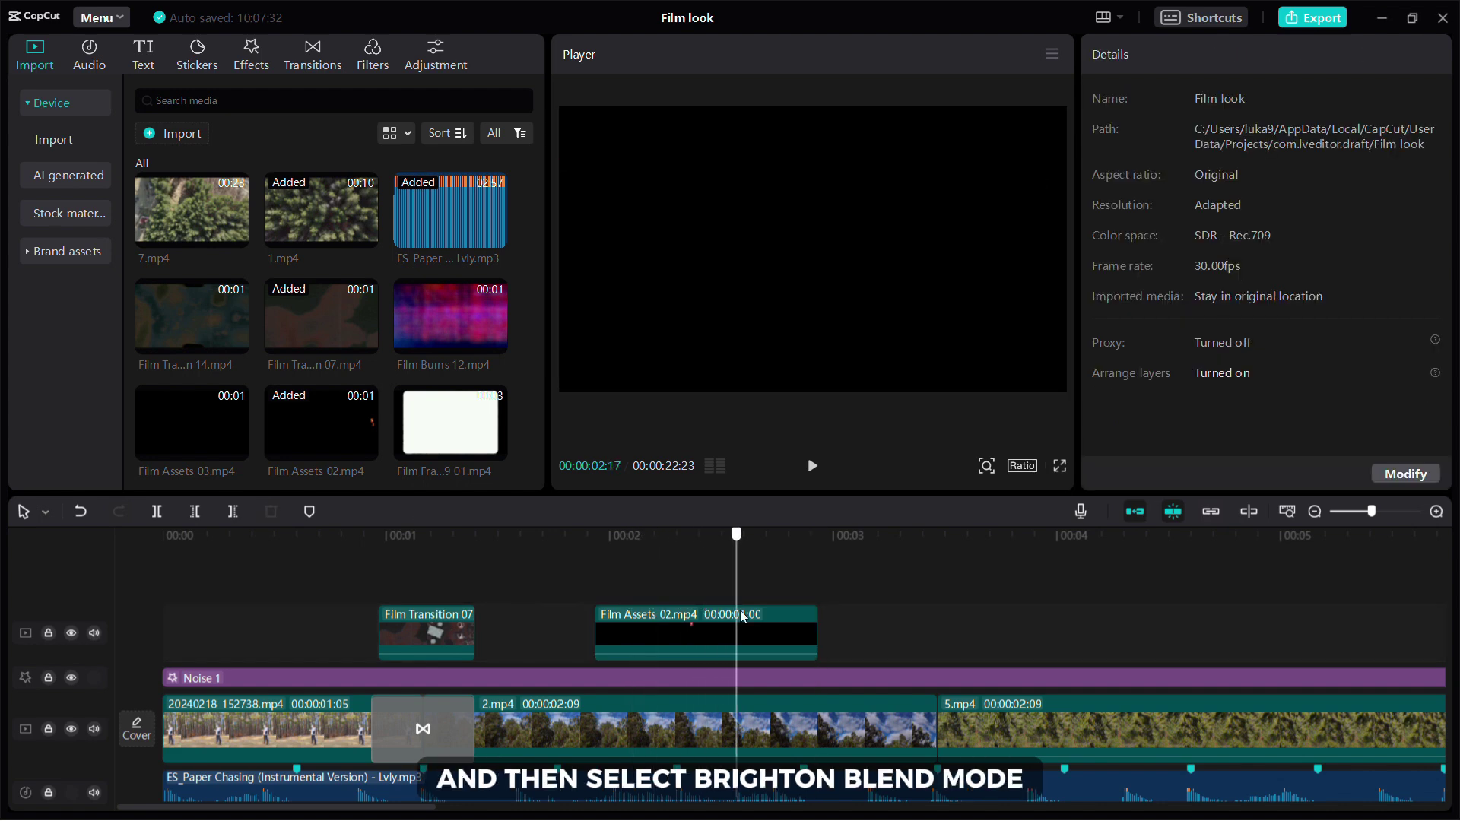
pyautogui.click(766, 622)
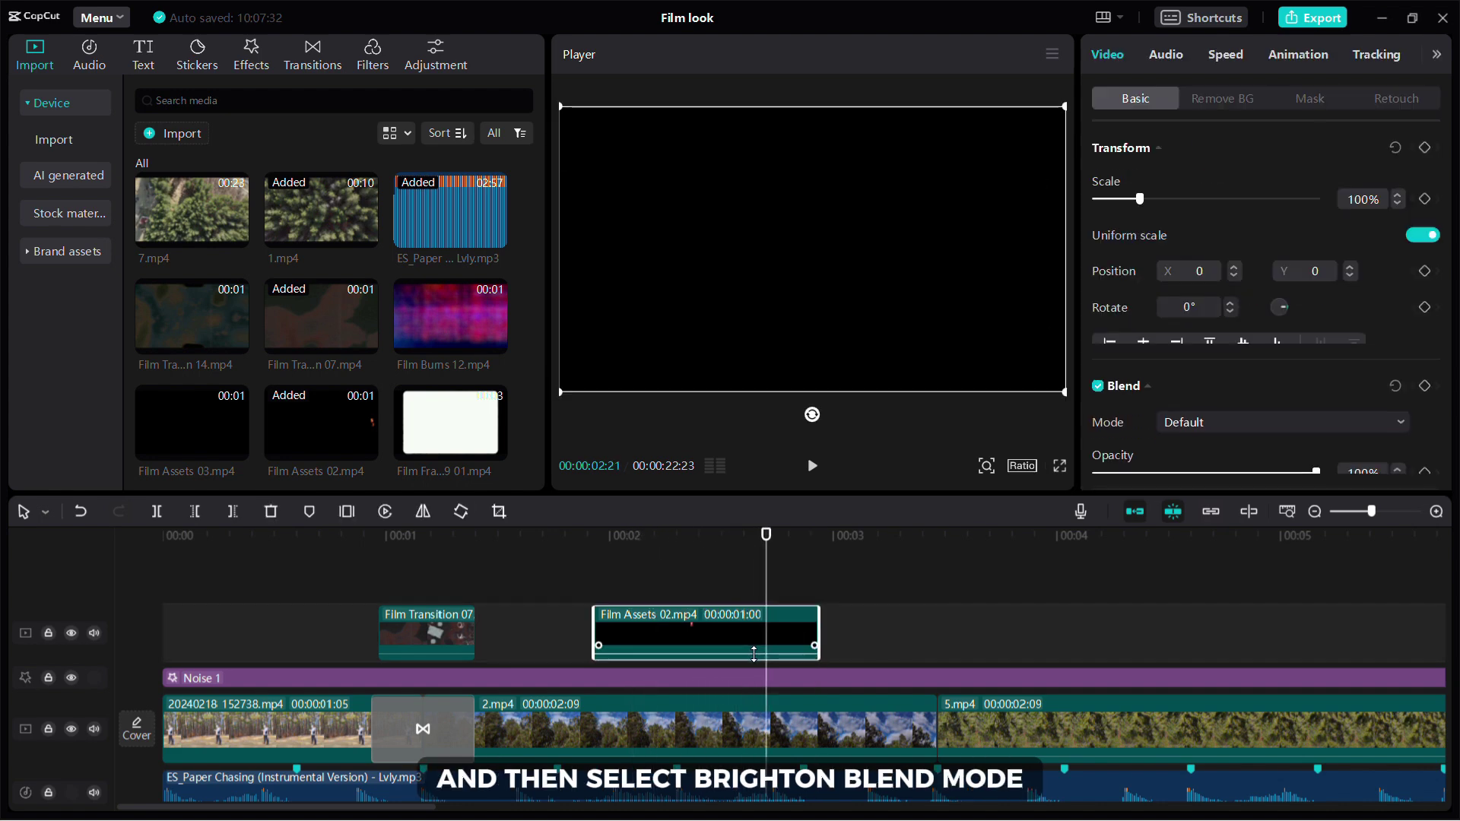
pyautogui.click(1189, 438)
pyautogui.click(1210, 493)
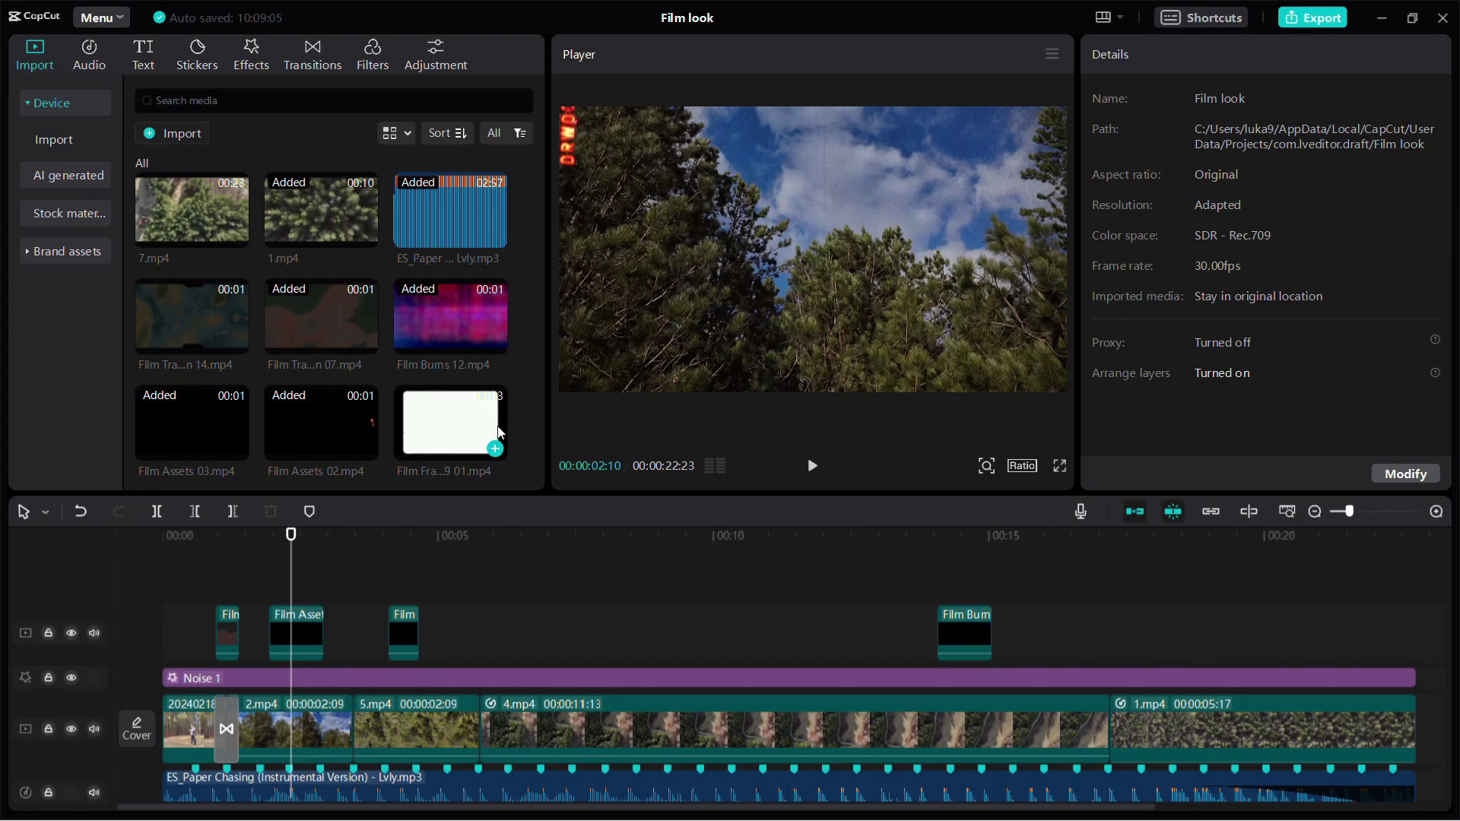
# Add Film Frame 22mm 16x9 01 at the video start in Darken blend.
pyautogui.moveTo(460, 440); pyautogui.dragTo(141, 550)
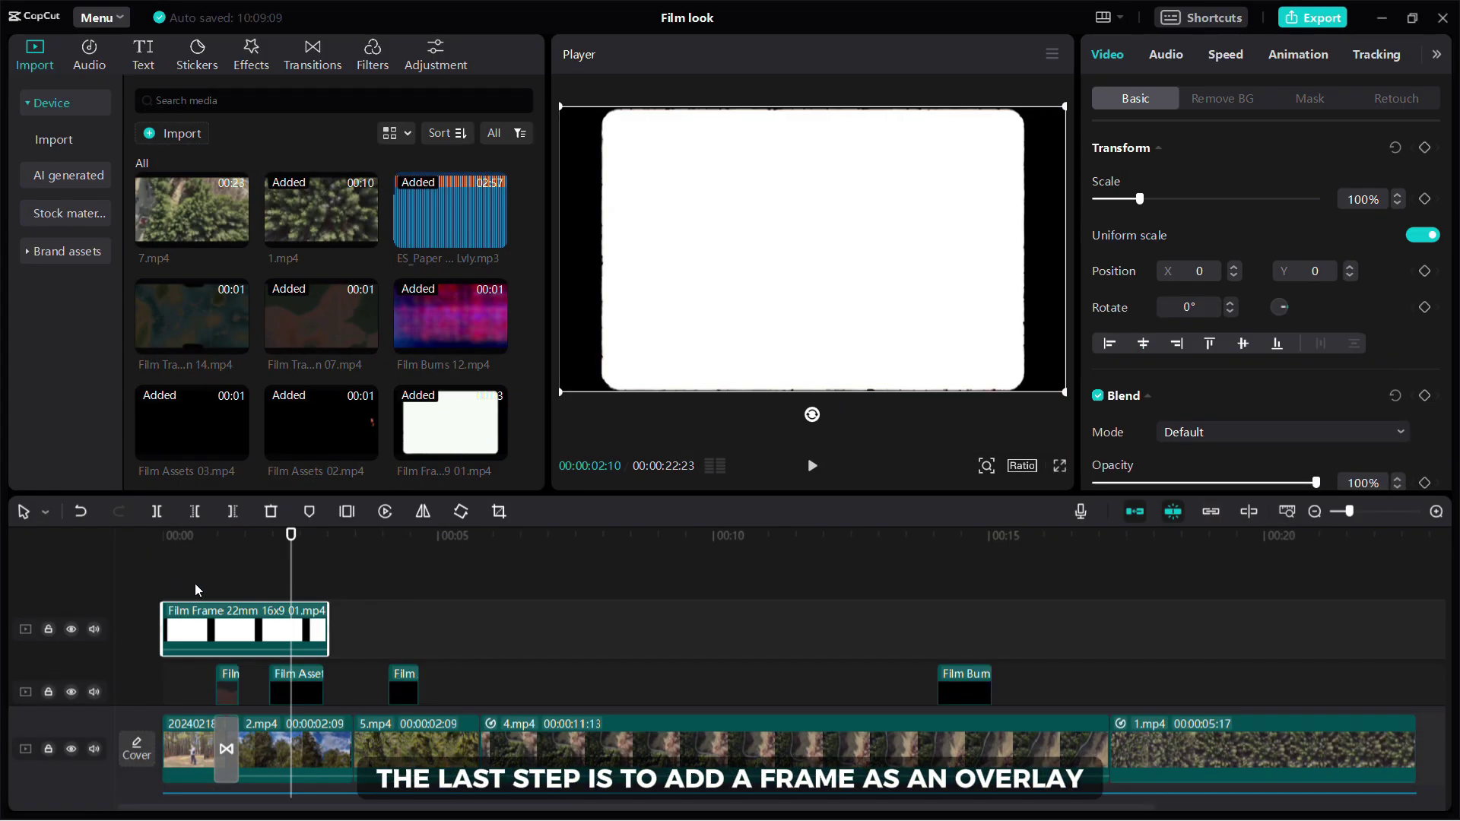
pyautogui.click(1181, 433)
pyautogui.click(1208, 551)
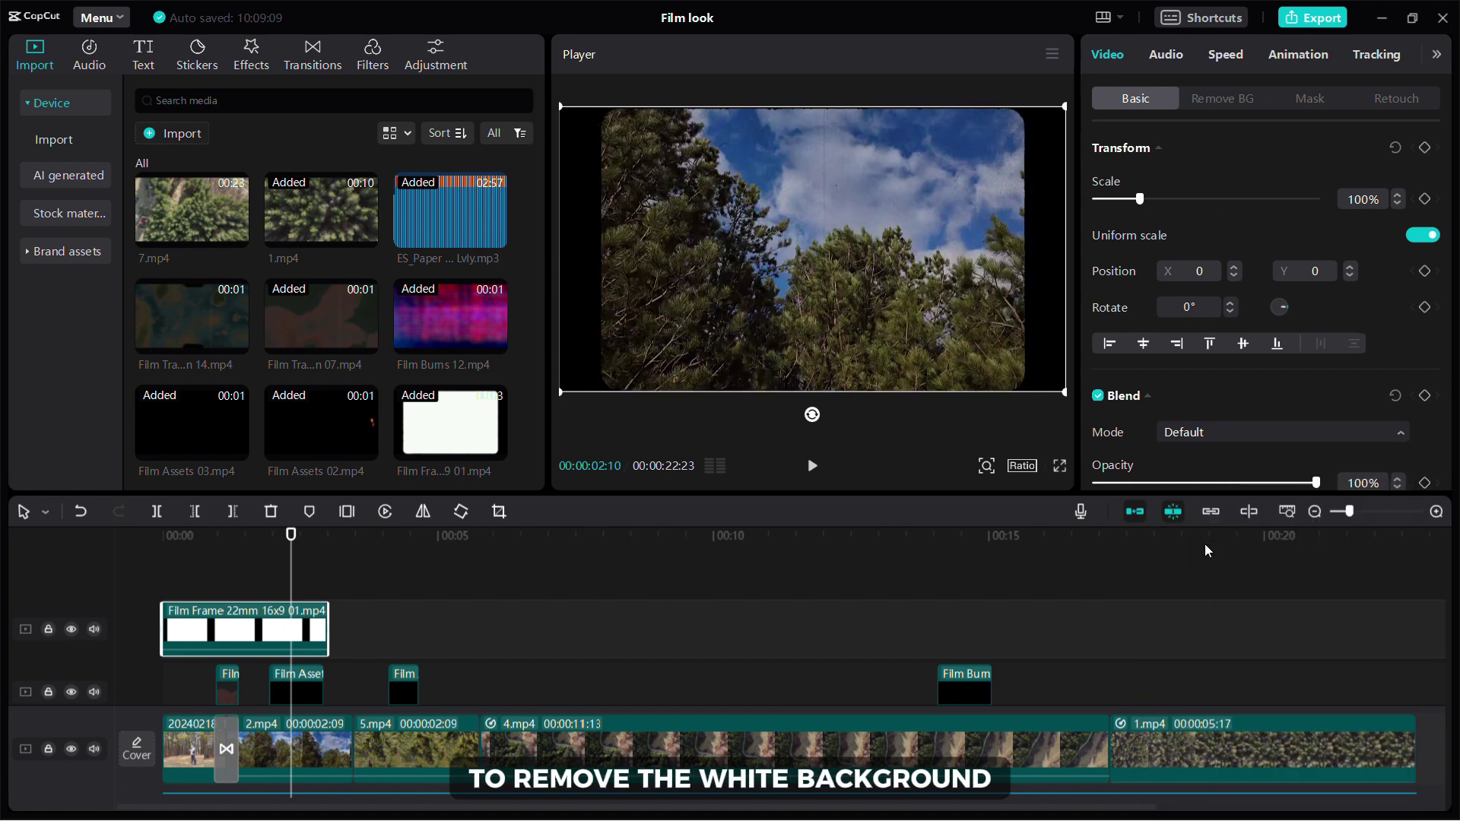
# Copy the Film Frame clip and paste a copy right after it on the top track.
pyautogui.rightClick(286, 629)
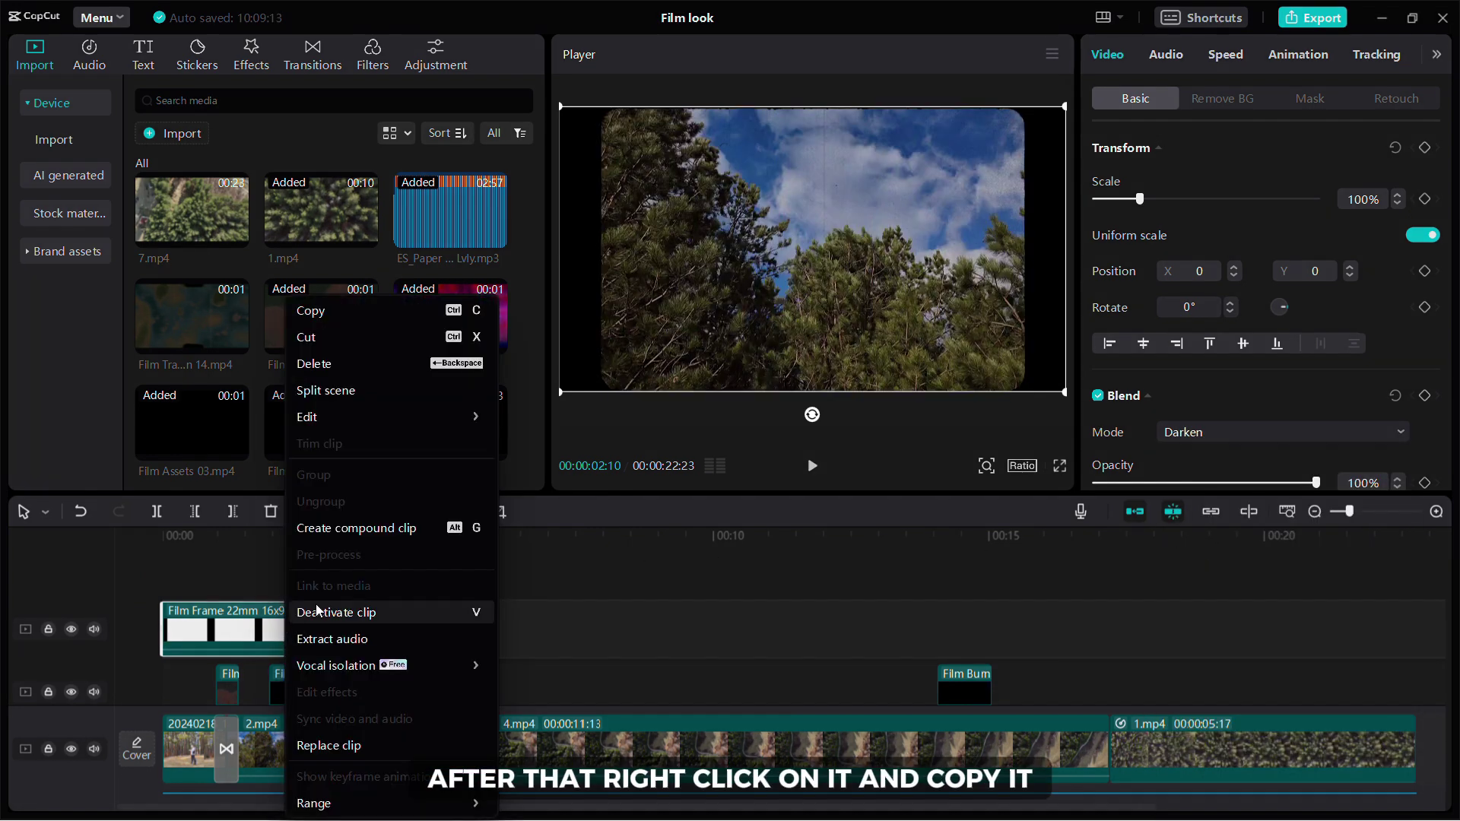
pyautogui.click(363, 315)
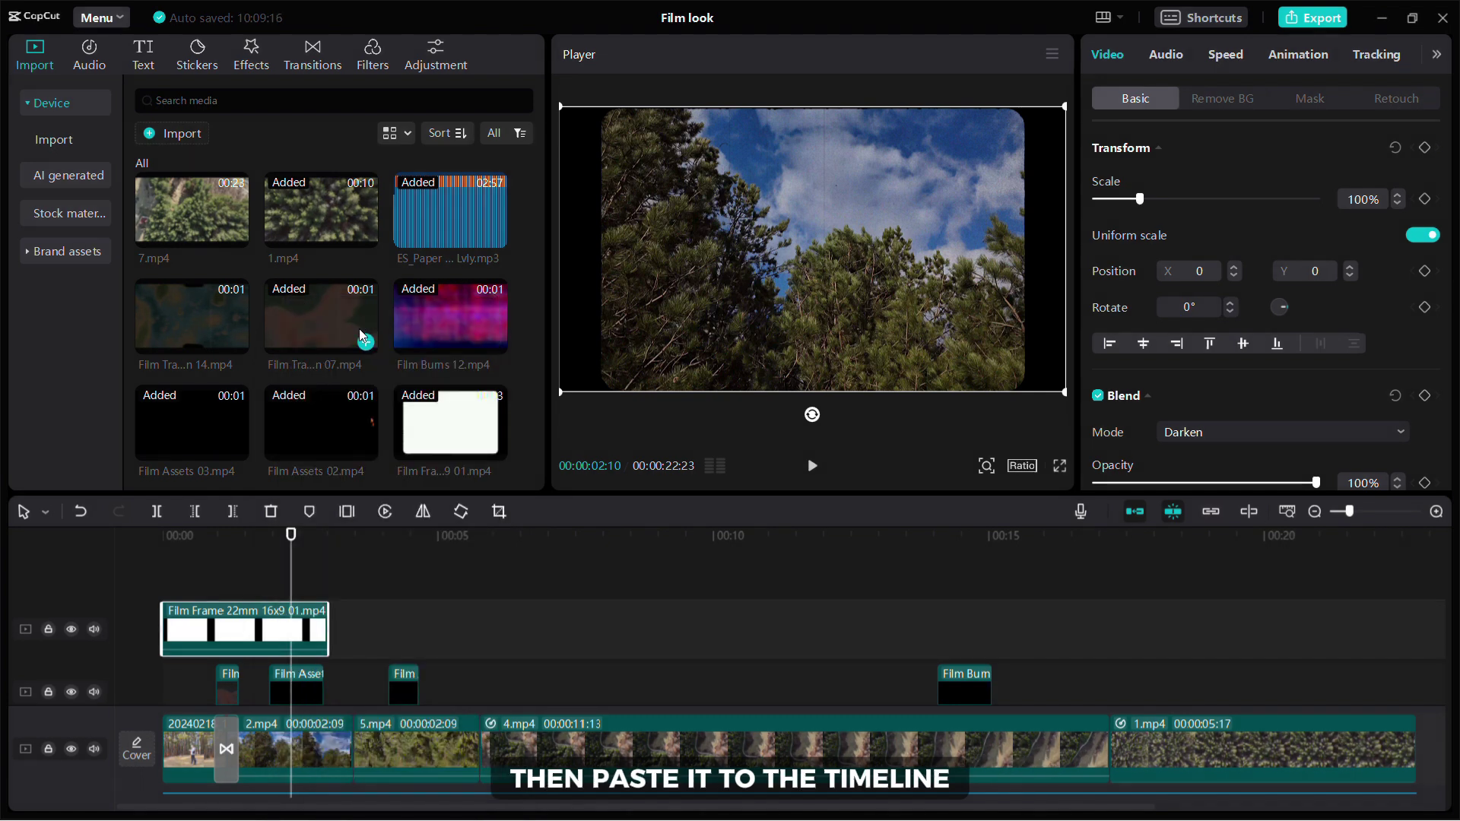
pyautogui.rightClick(349, 606)
pyautogui.click(403, 613)
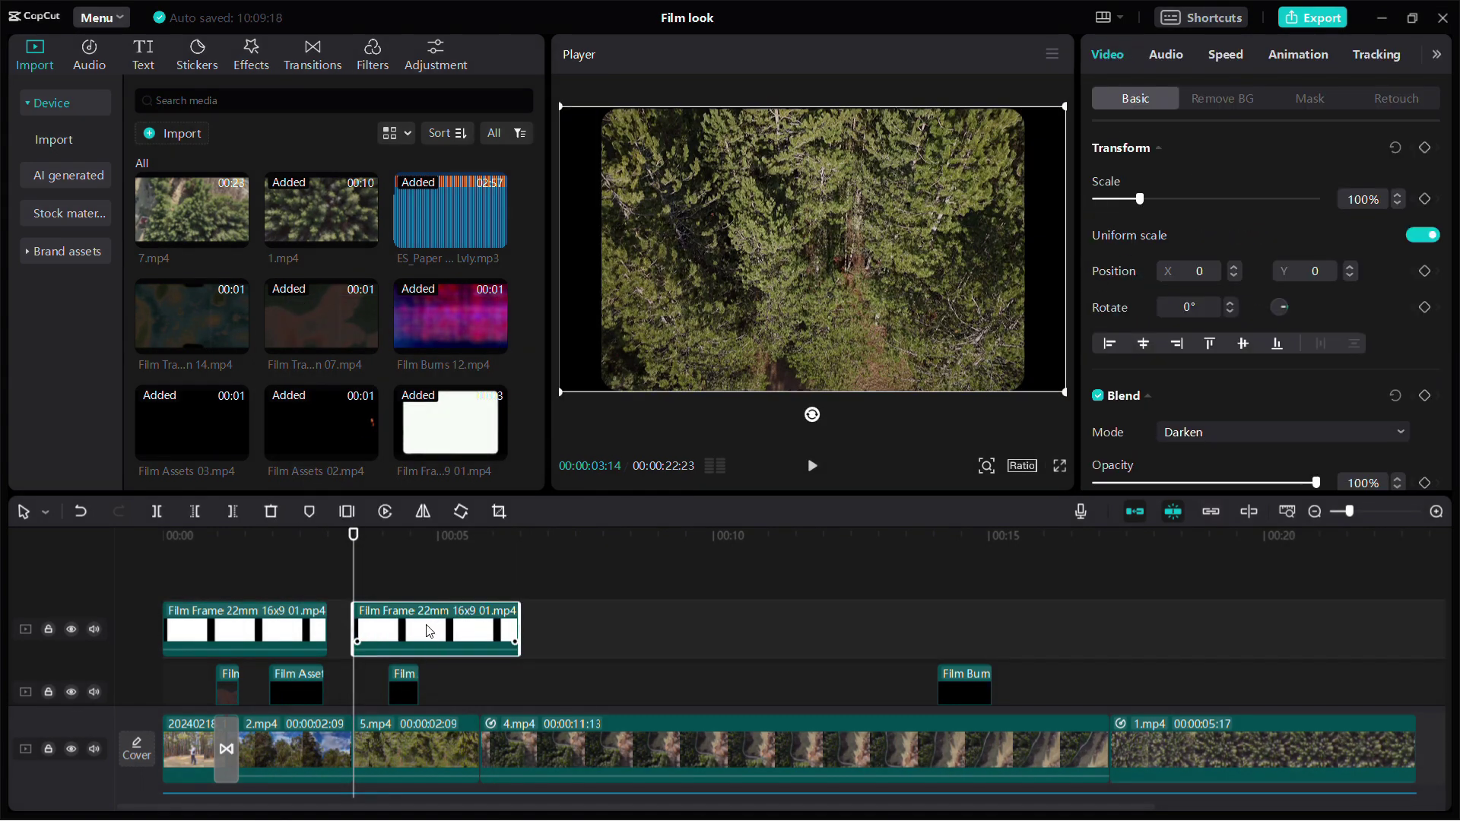
pyautogui.moveTo(430, 632); pyautogui.dragTo(410, 646)
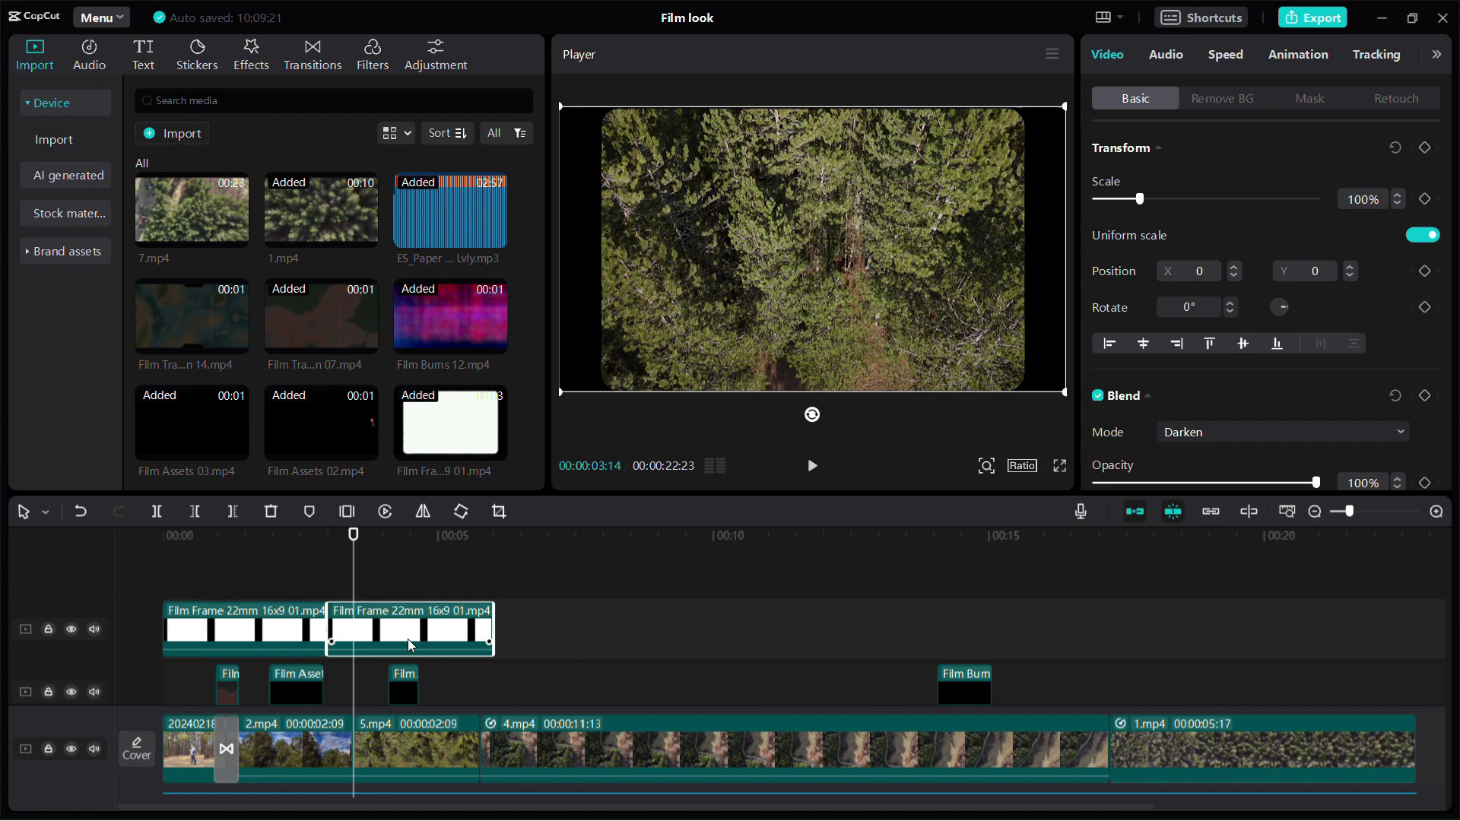
# Paste further Film Frame copies end-to-end along the top track to the video's end.
pyautogui.click(531, 586)
pyautogui.hotkey('ctrl', 'v')
pyautogui.moveTo(593, 669); pyautogui.dragTo(574, 631)
pyautogui.click(743, 597)
pyautogui.hotkey('ctrl', 'v')
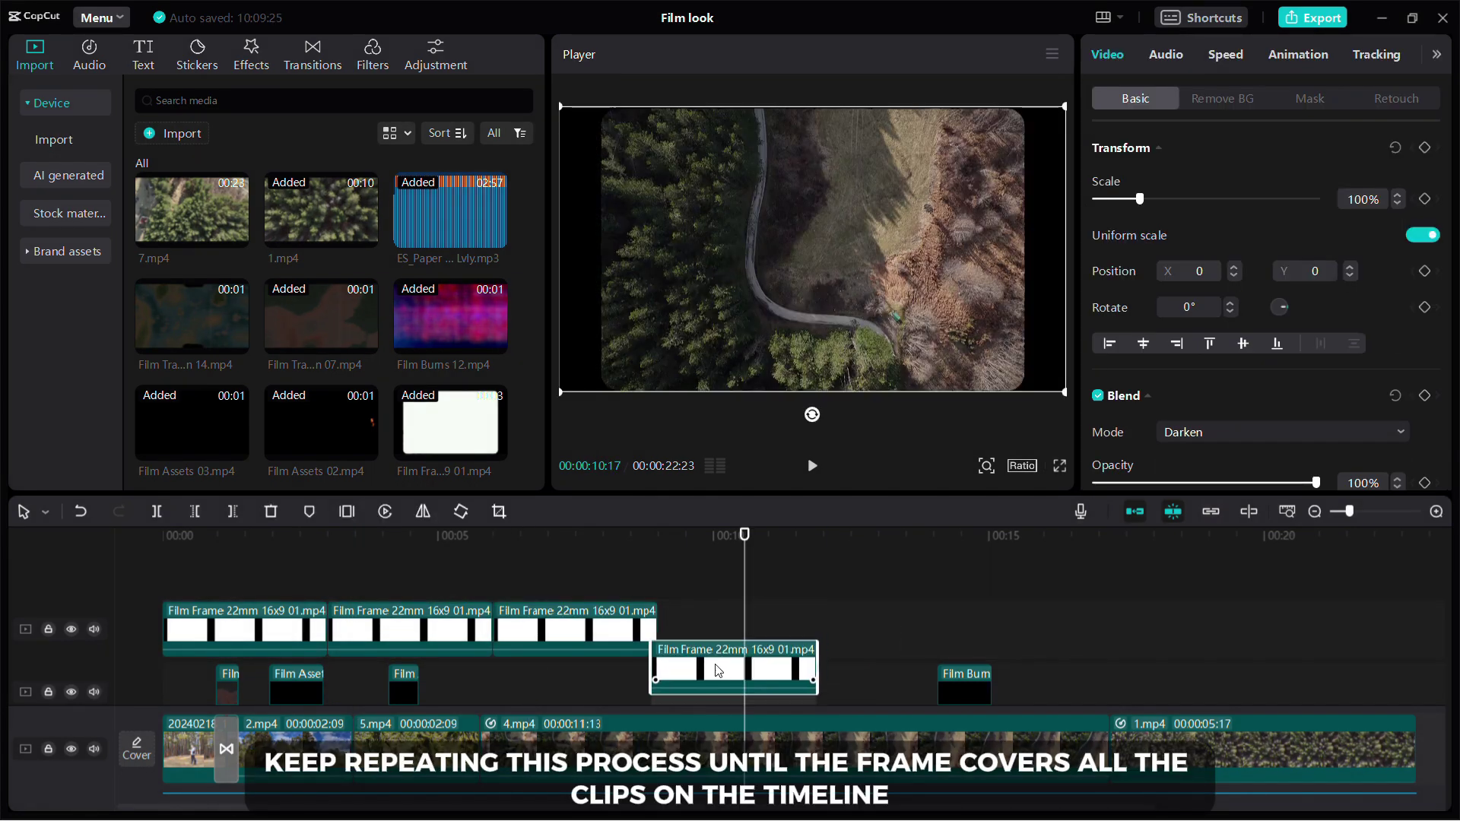
pyautogui.moveTo(718, 670); pyautogui.dragTo(727, 631)
pyautogui.click(857, 578)
pyautogui.hotkey('ctrl', 'v')
pyautogui.moveTo(896, 661); pyautogui.dragTo(897, 631)
pyautogui.click(1043, 578)
pyautogui.hotkey('ctrl', 'v')
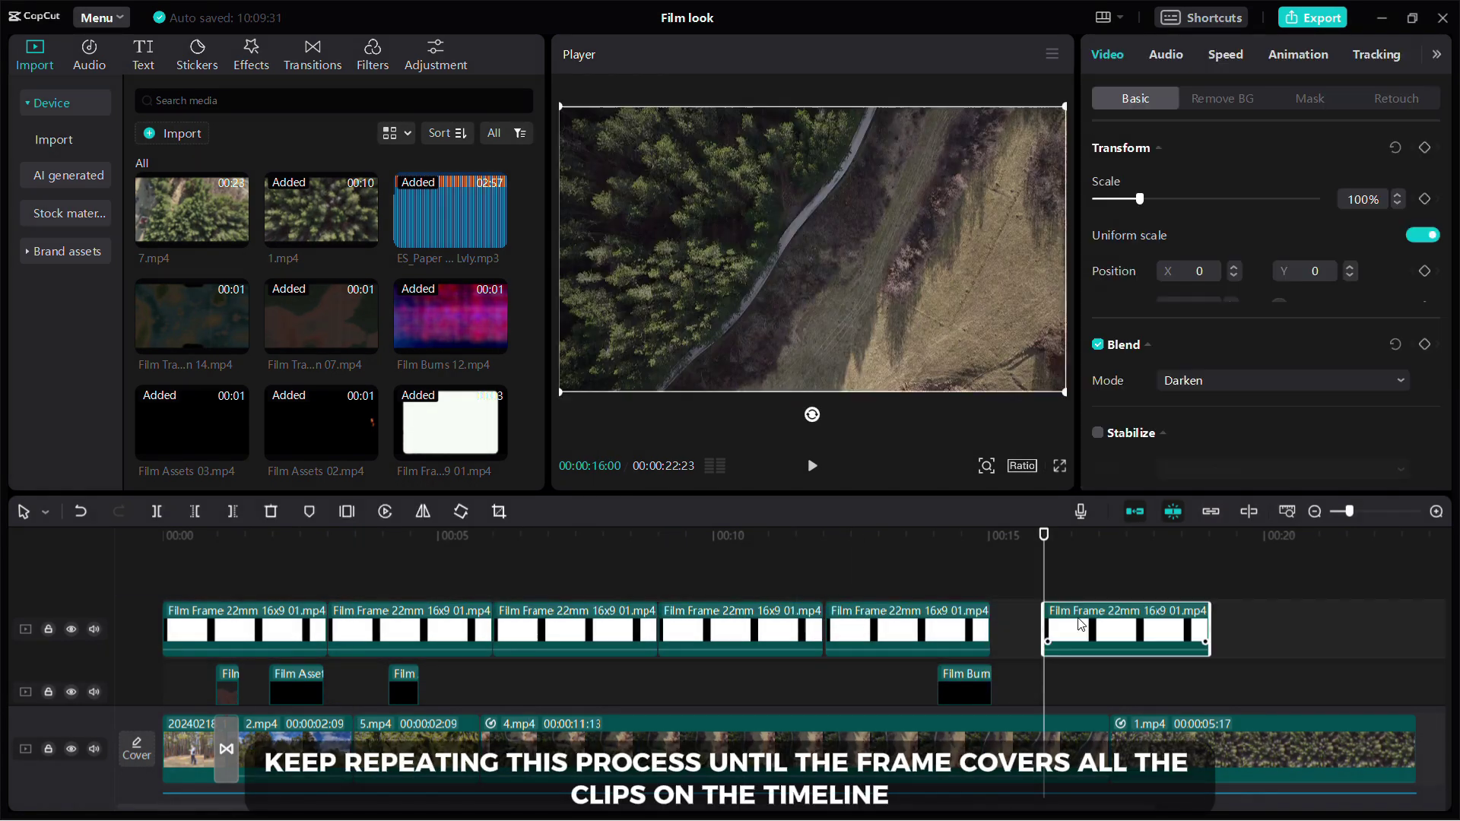
pyautogui.click(1206, 578)
pyautogui.hotkey('ctrl', 'v')
pyautogui.click(1373, 578)
pyautogui.hotkey('ctrl', 'v')
# Trim the last Film Frame copy so it ends with the footage.
pyautogui.moveTo(1054, 628); pyautogui.dragTo(1034, 643)
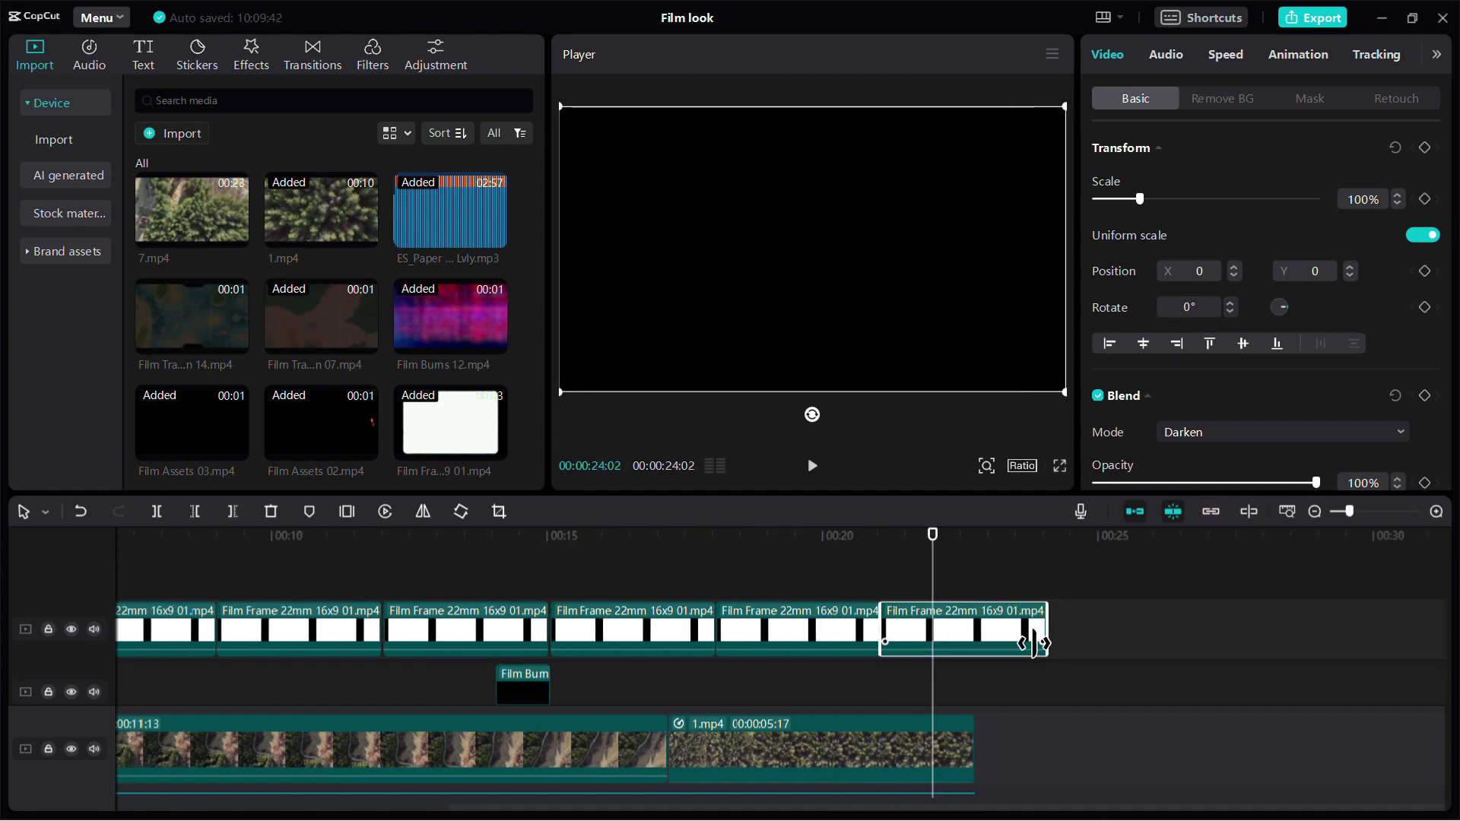
pyautogui.moveTo(939, 711); pyautogui.dragTo(973, 726)
pyautogui.hscroll(-2, 950, 708)
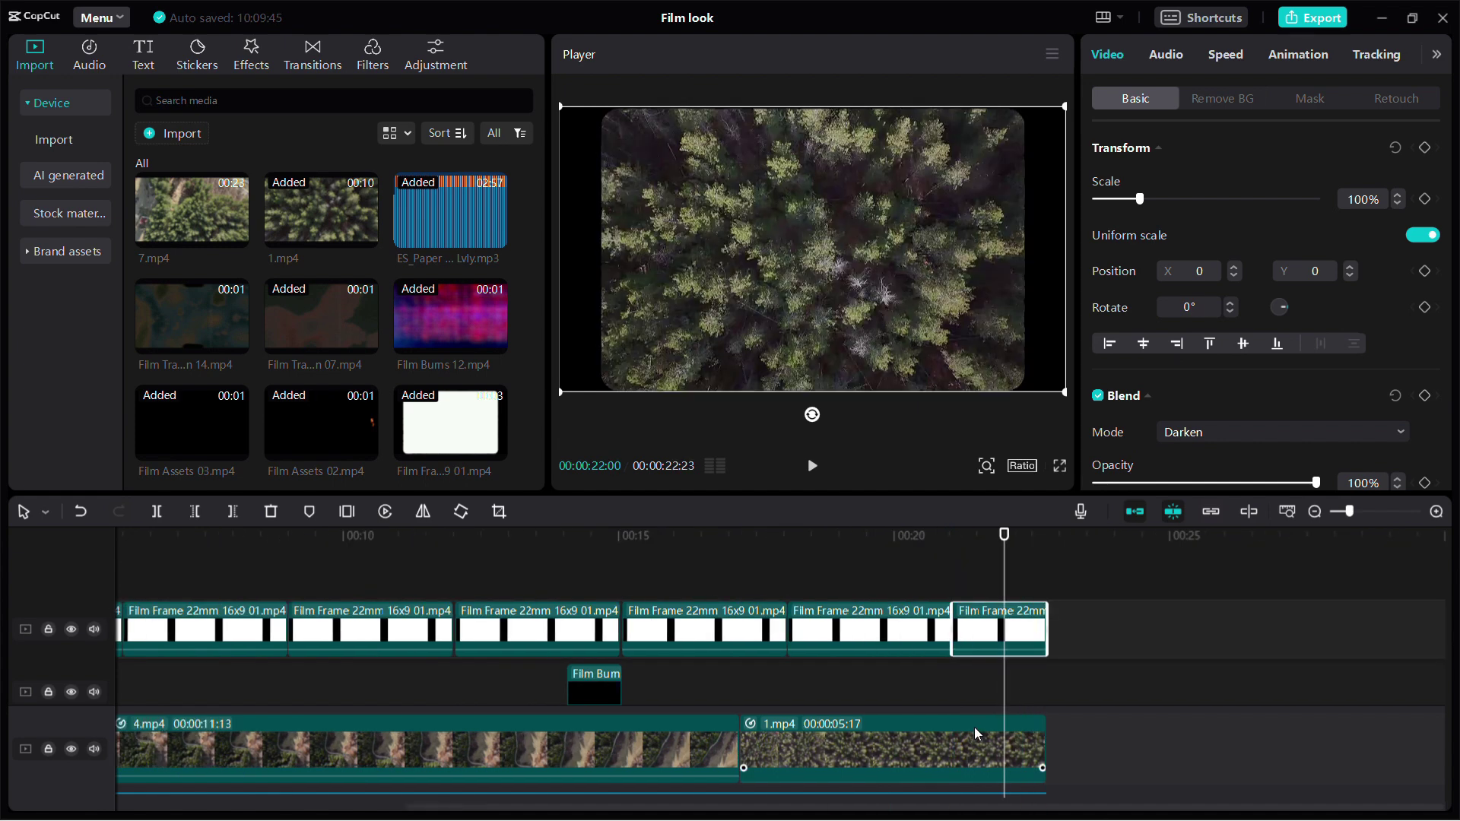
pyautogui.click(766, 601)
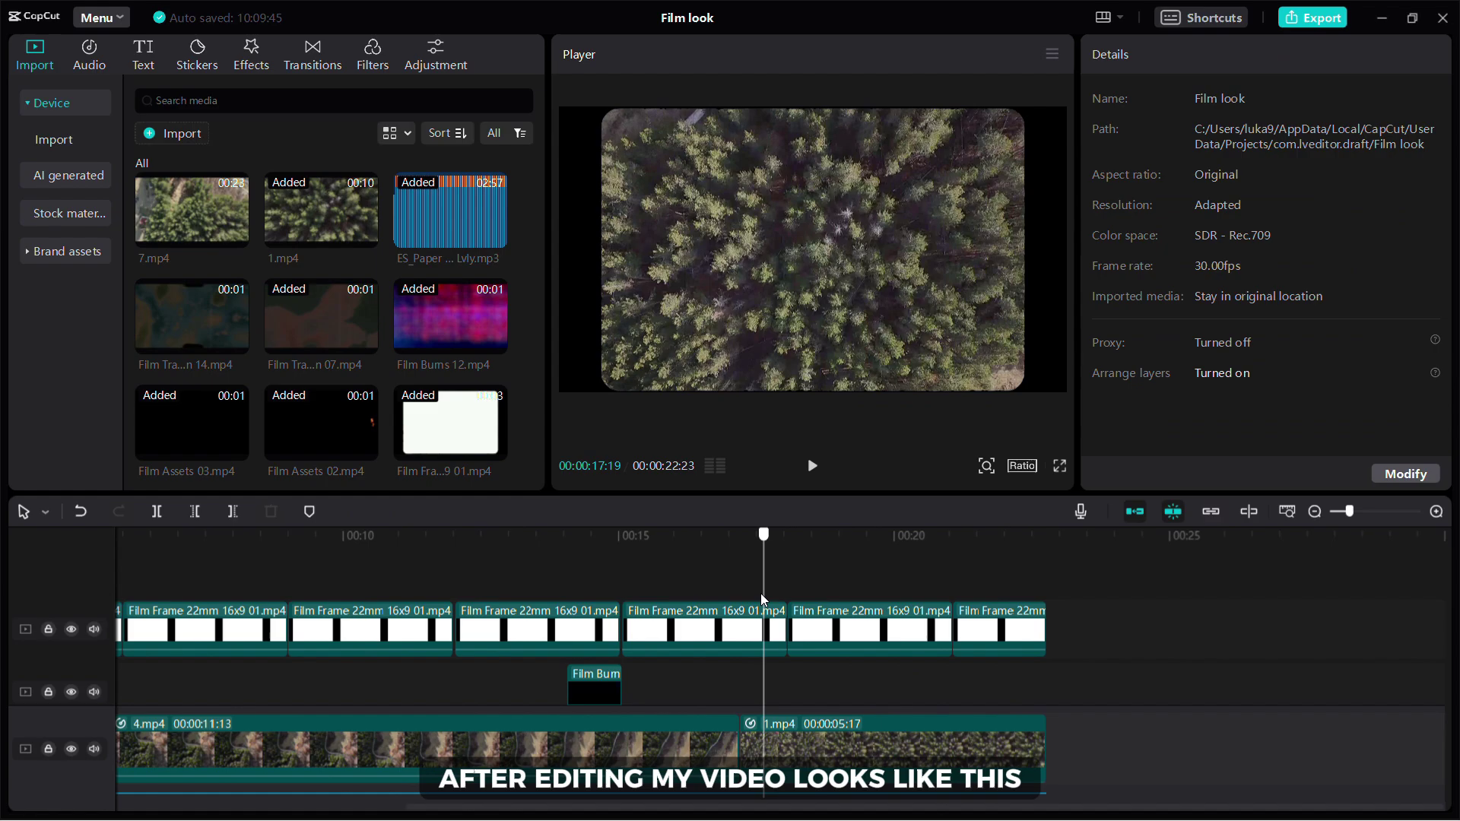